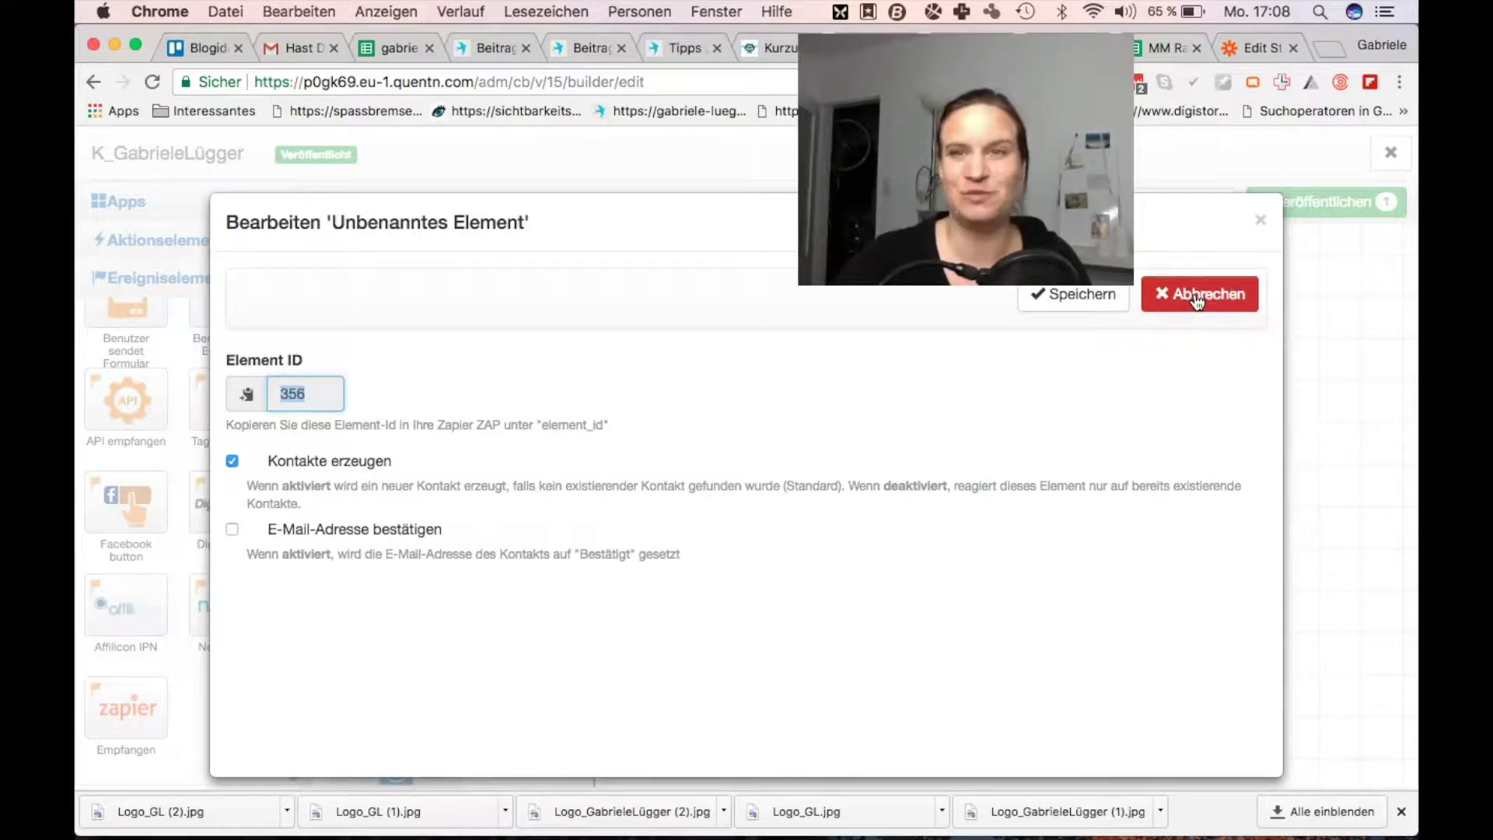
# Close the Zapier element's settings and add a Tag(s) ändern action beside it in the campaign, linked from the Zapier element.
pyautogui.click(1260, 220)
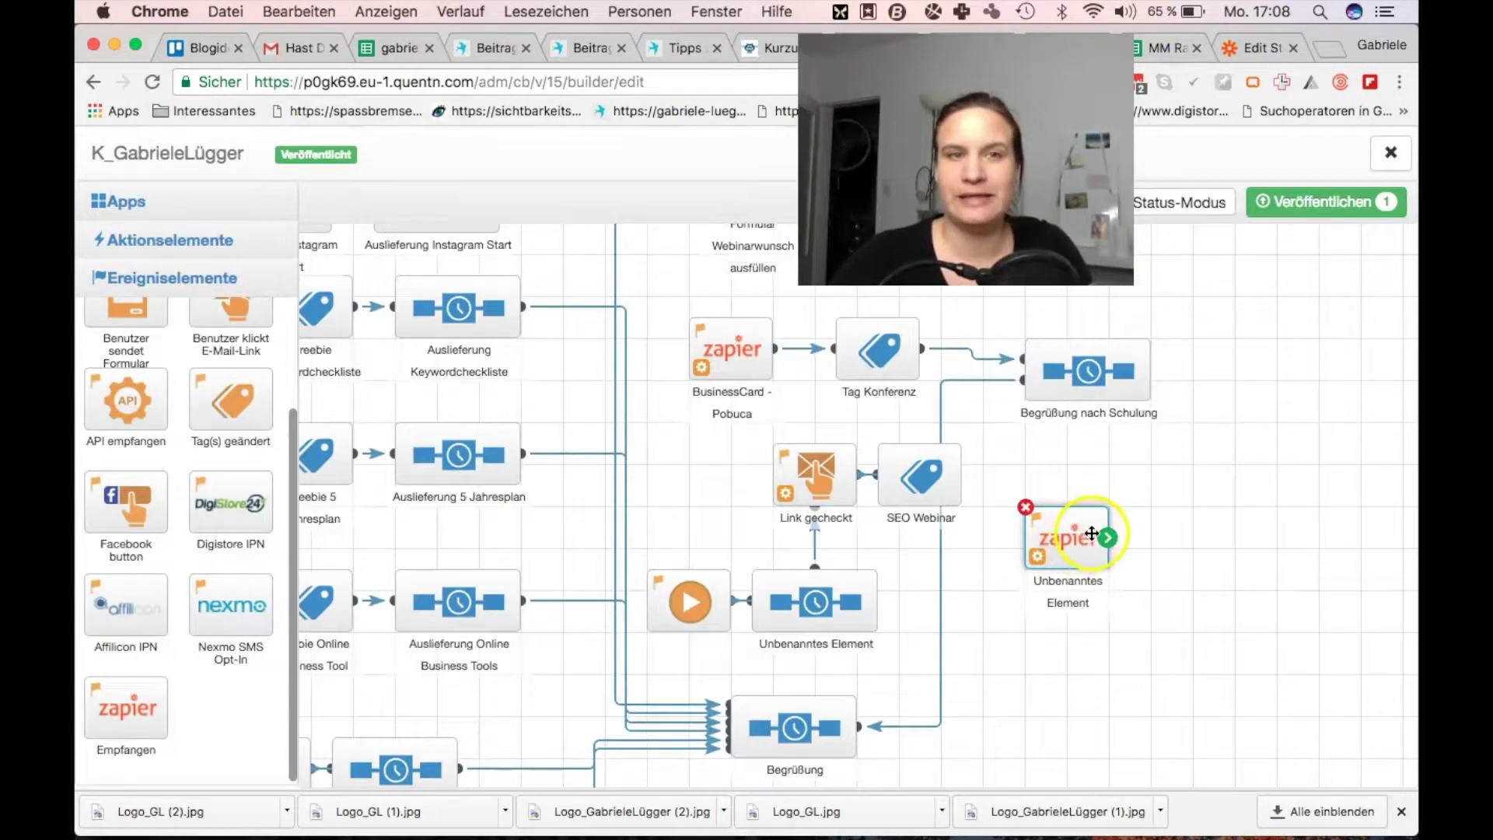
pyautogui.scroll(4, 171, 467)
pyautogui.scroll(-2, 174, 467)
pyautogui.click(184, 239)
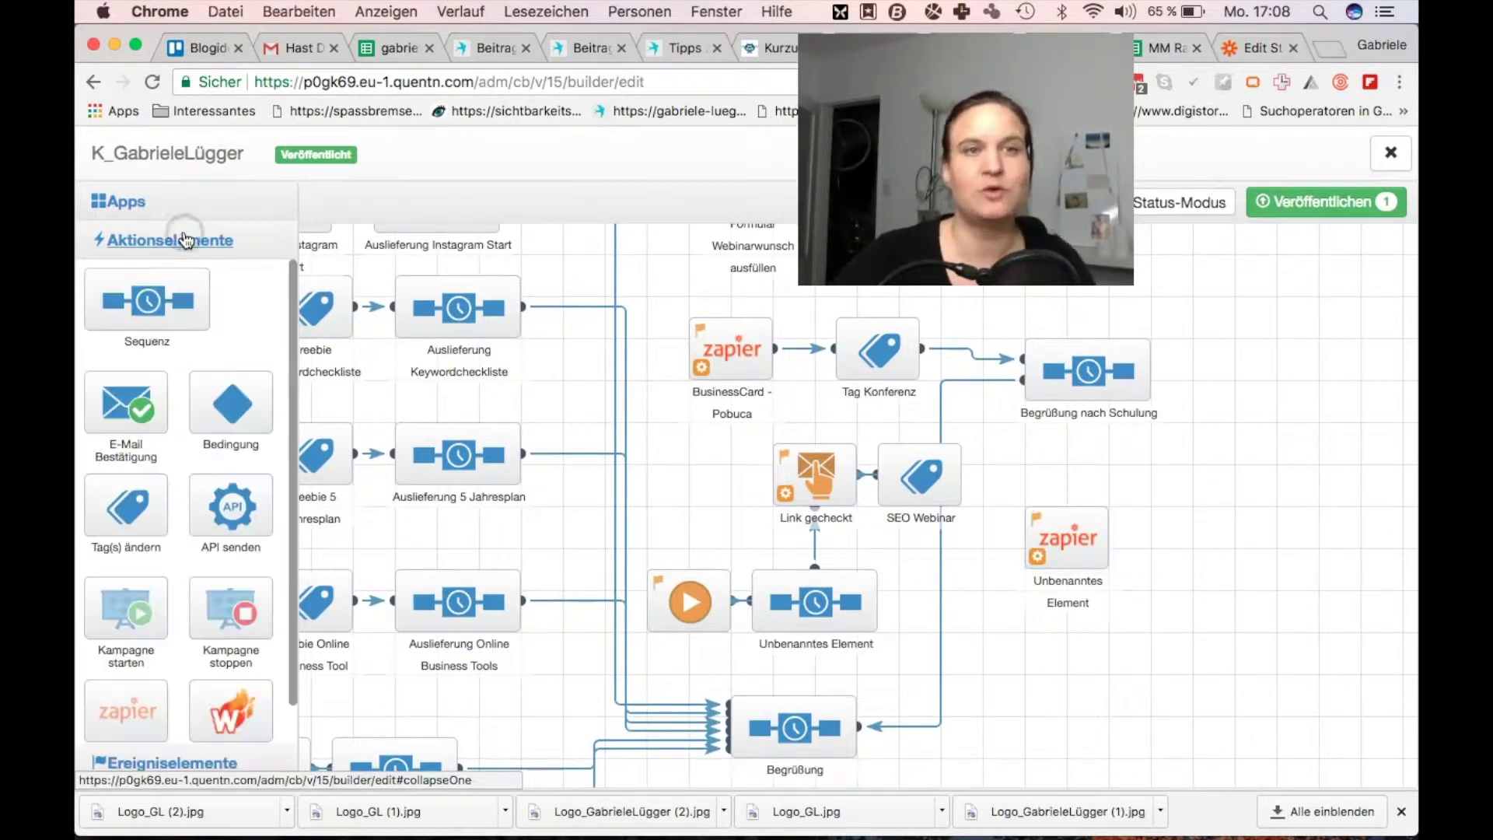
pyautogui.click(129, 505)
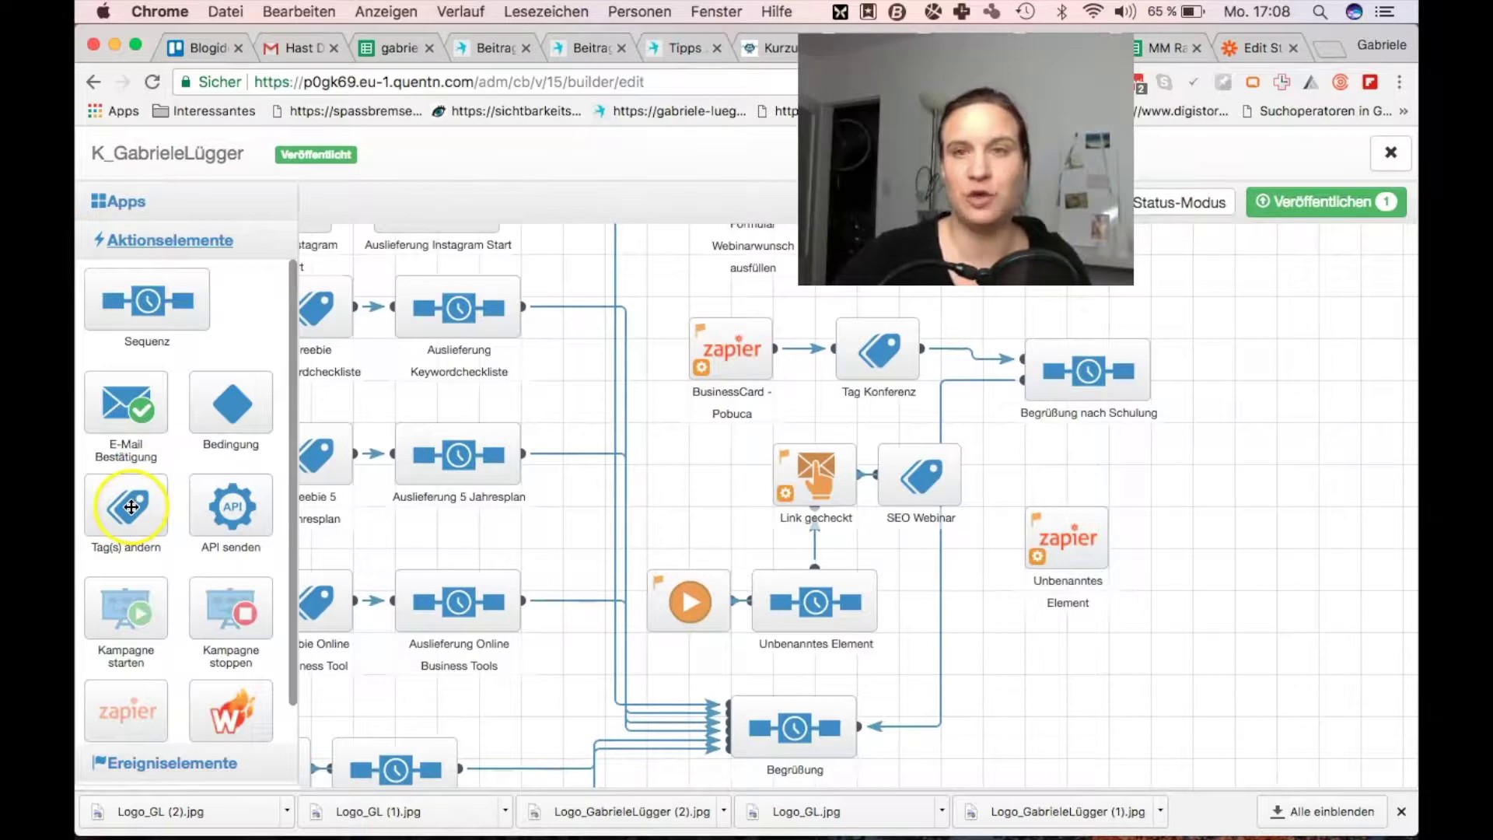
pyautogui.moveTo(131, 506)
pyautogui.mouseDown()
pyautogui.moveTo(315, 463)
pyautogui.moveTo(1011, 634)
pyautogui.moveTo(1177, 545)
pyautogui.moveTo(1174, 517)
pyautogui.mouseUp()
pyautogui.moveTo(1108, 539)
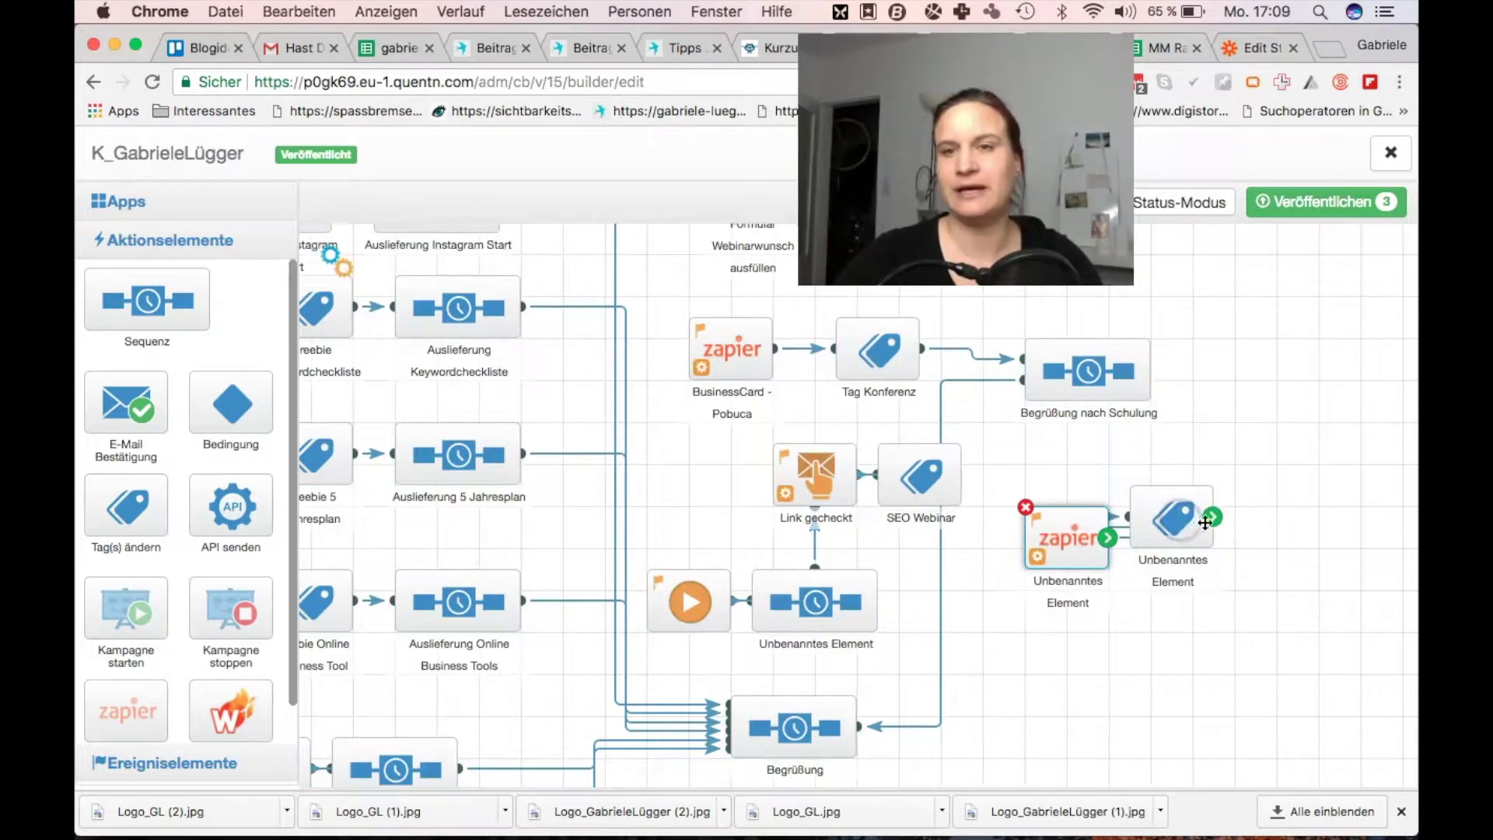
# Add a Sequenz element beside the new tag element and open the sequence for editing.
pyautogui.click(1275, 518)
pyautogui.click(727, 357)
pyautogui.moveTo(136, 299); pyautogui.dragTo(1299, 518)
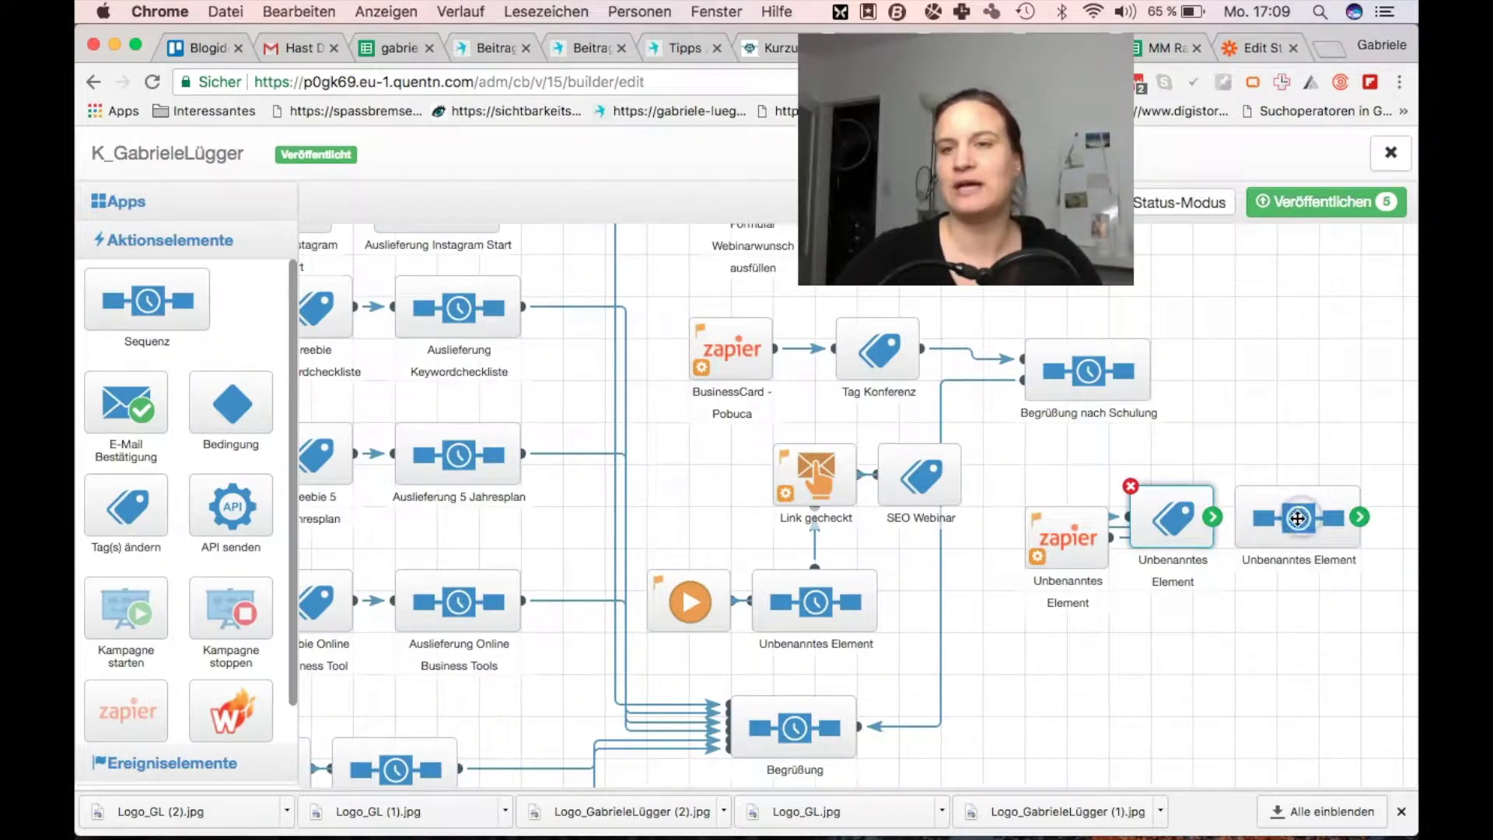
pyautogui.doubleClick(1299, 518)
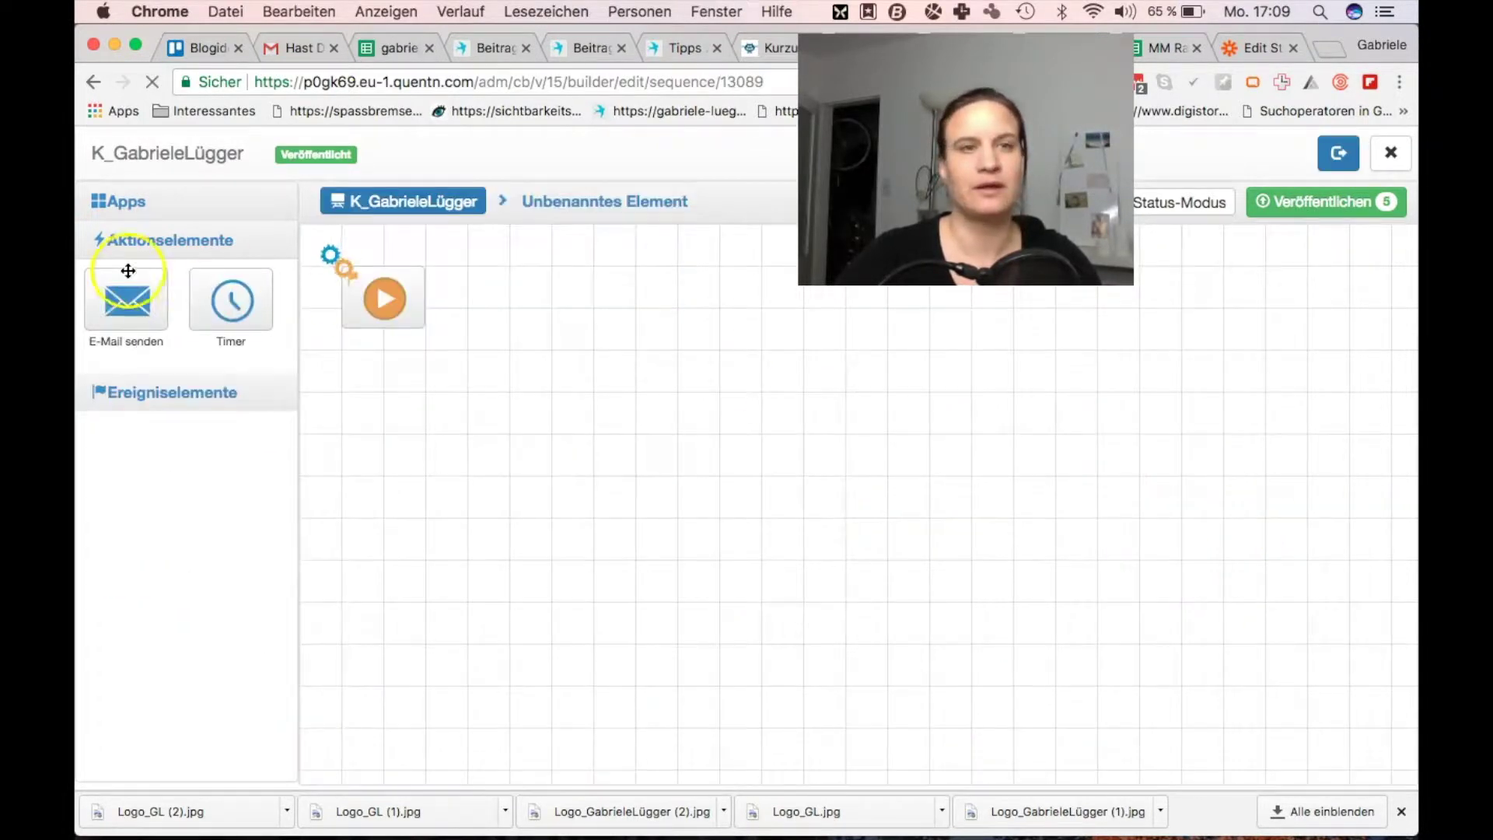
# Add an E-Mail senden element linked after the sequence's start element and return to the campaign overview.
pyautogui.moveTo(123, 299); pyautogui.dragTo(490, 297)
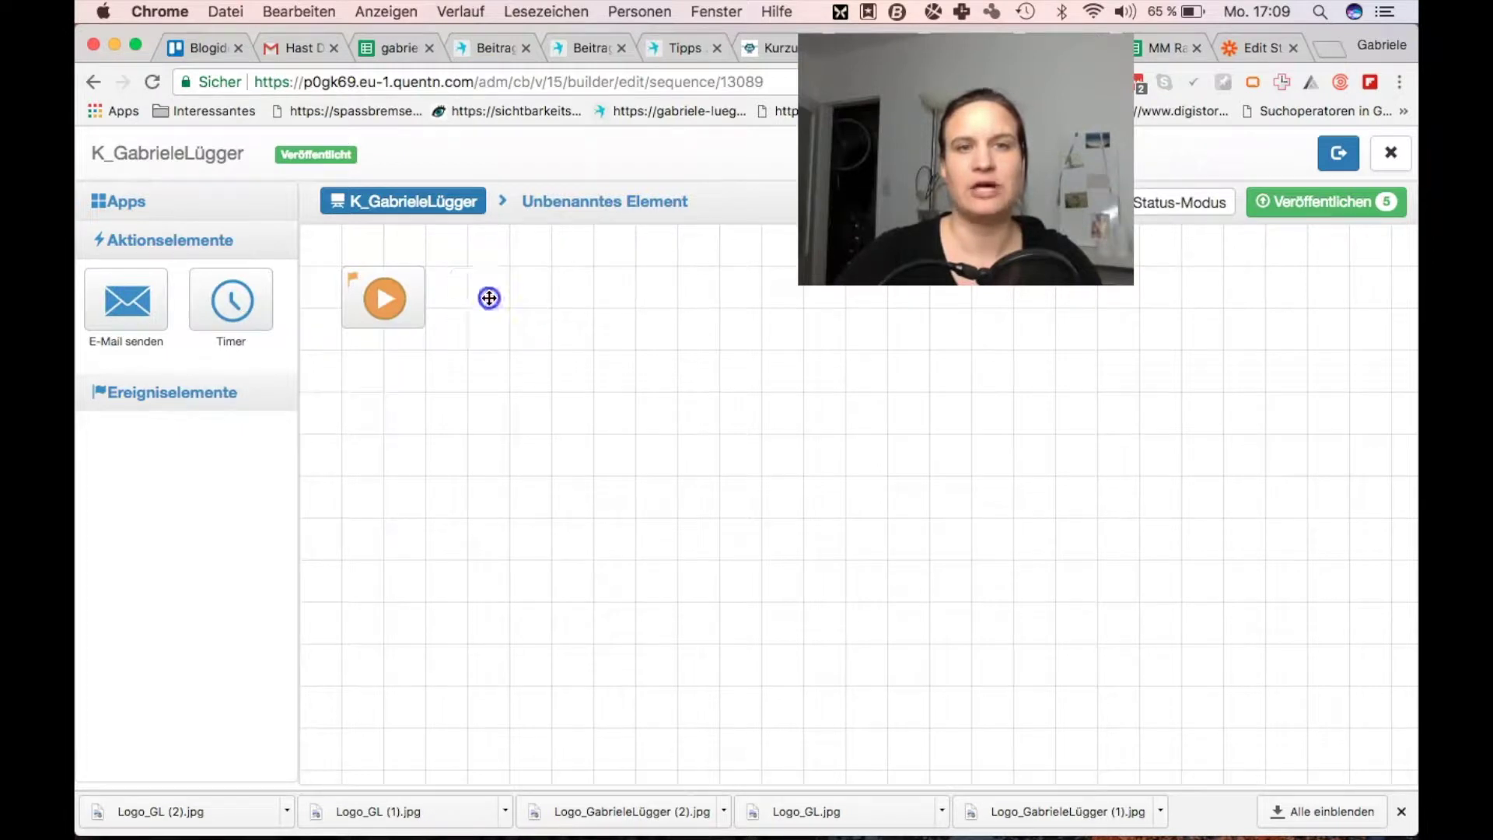
pyautogui.moveTo(436, 304); pyautogui.dragTo(494, 293)
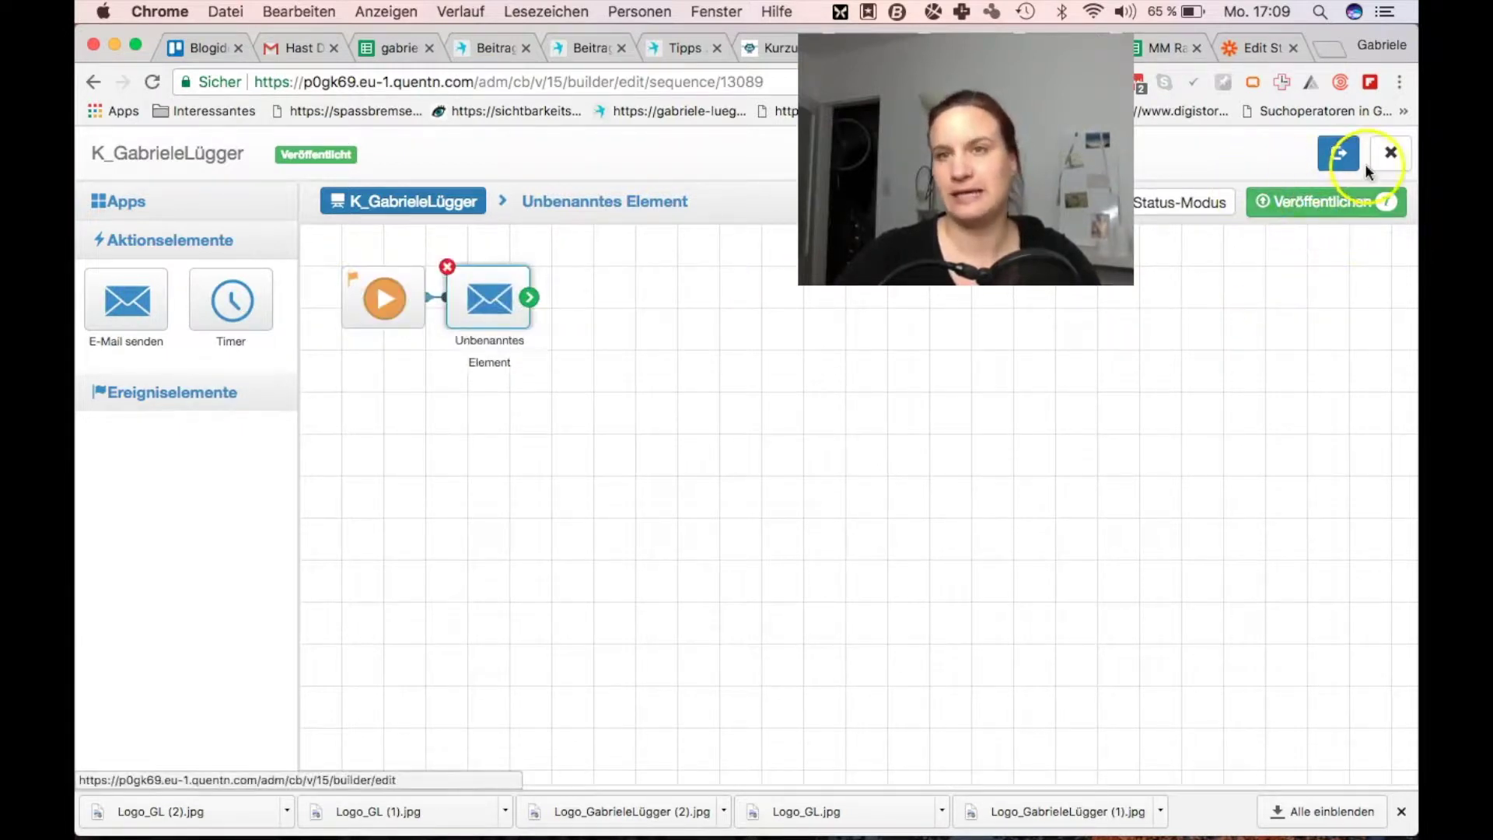
pyautogui.click(1339, 155)
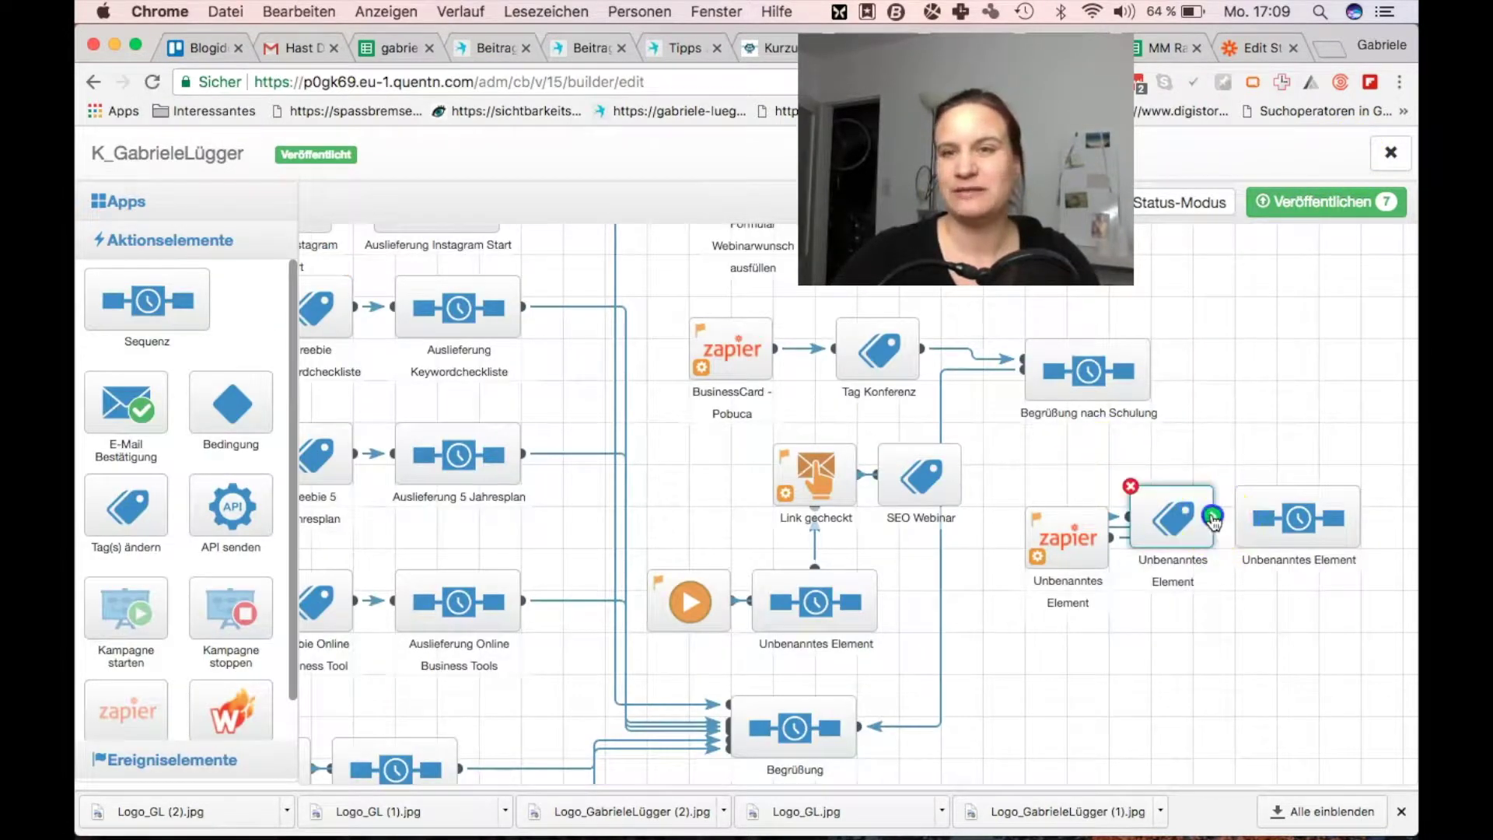
# Connect the new tag element to the sequence and move the Zapier element slightly away from the tag element.
pyautogui.moveTo(1061, 539)
pyautogui.mouseDown()
pyautogui.moveTo(1018, 539)
pyautogui.moveTo(1039, 539)
pyautogui.mouseUp()
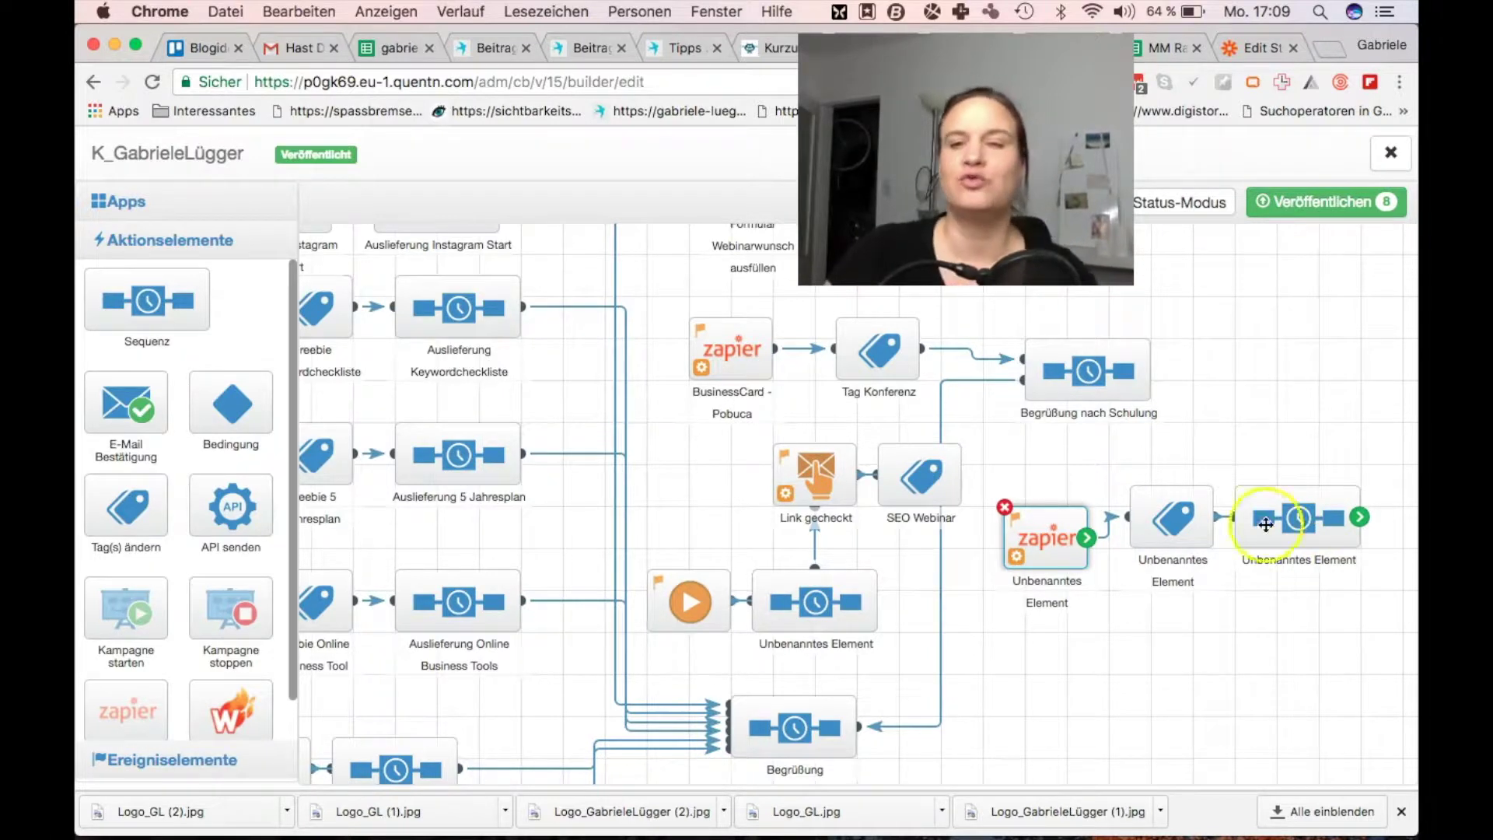
pyautogui.click(1052, 537)
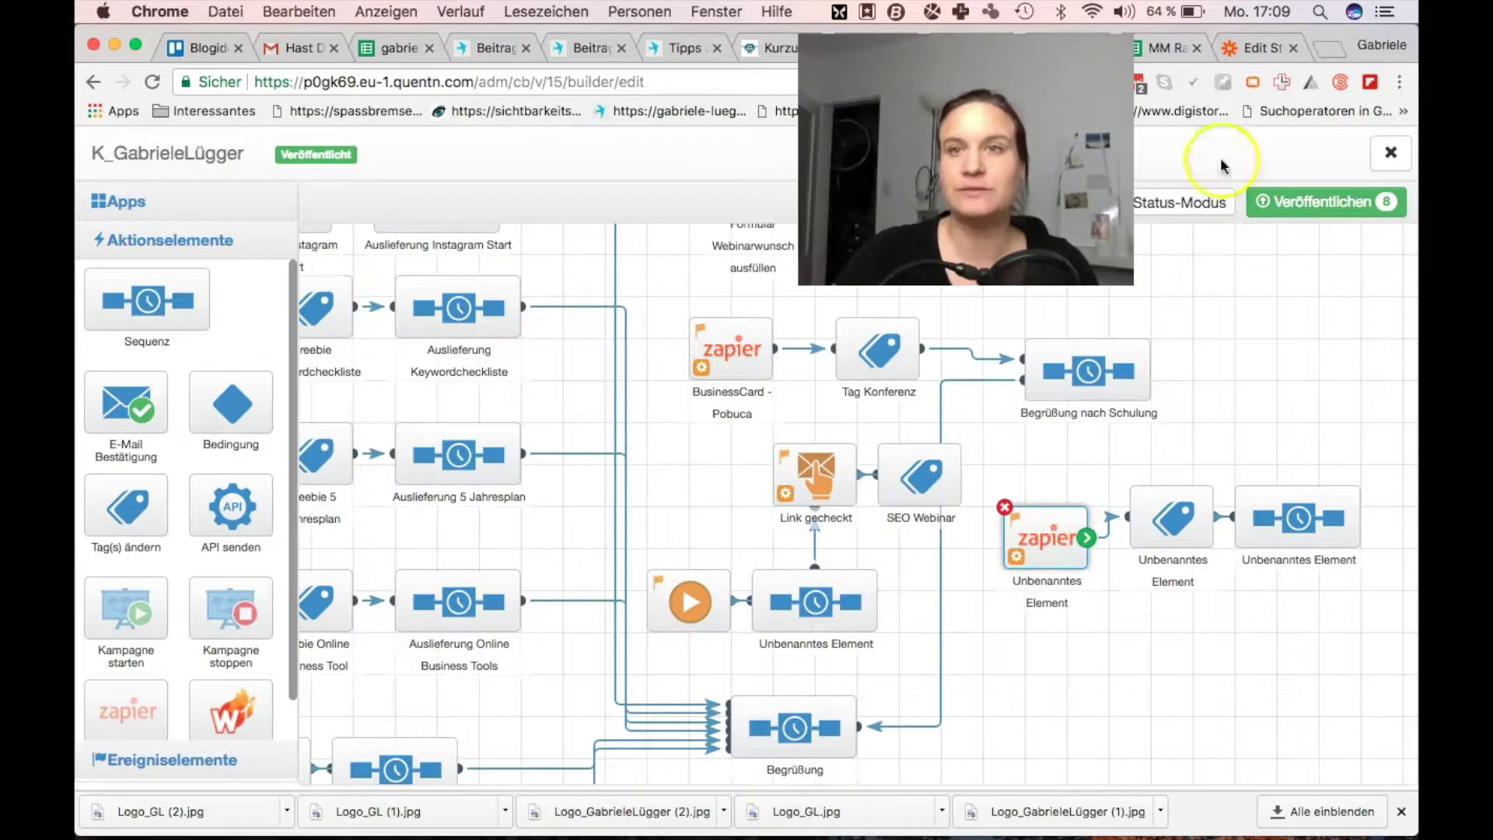
# Switch to Zapier and leave the existing zap by loading the zapier.com start page.
pyautogui.click(1260, 47)
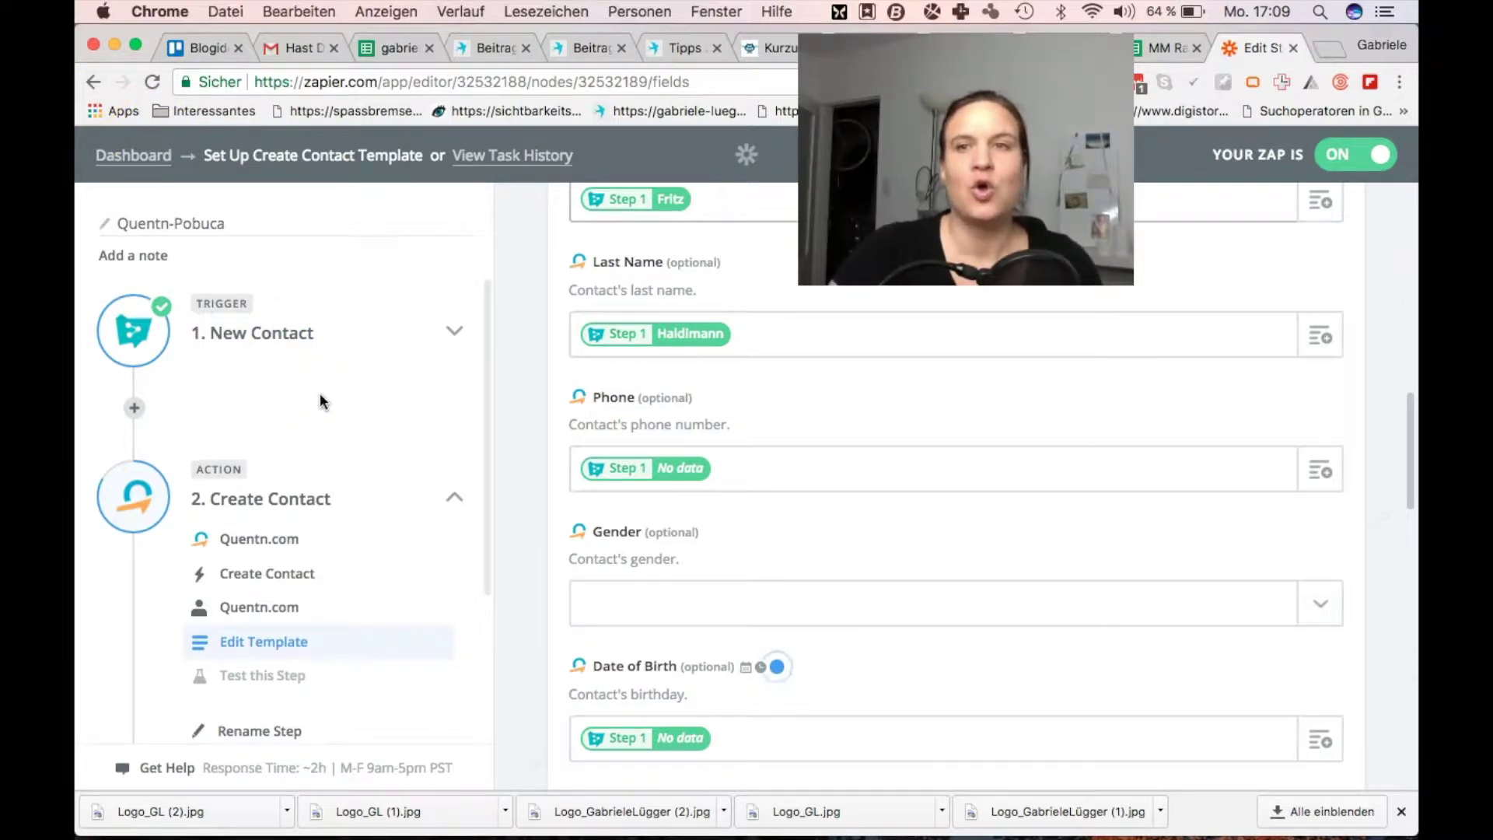
pyautogui.click(92, 82)
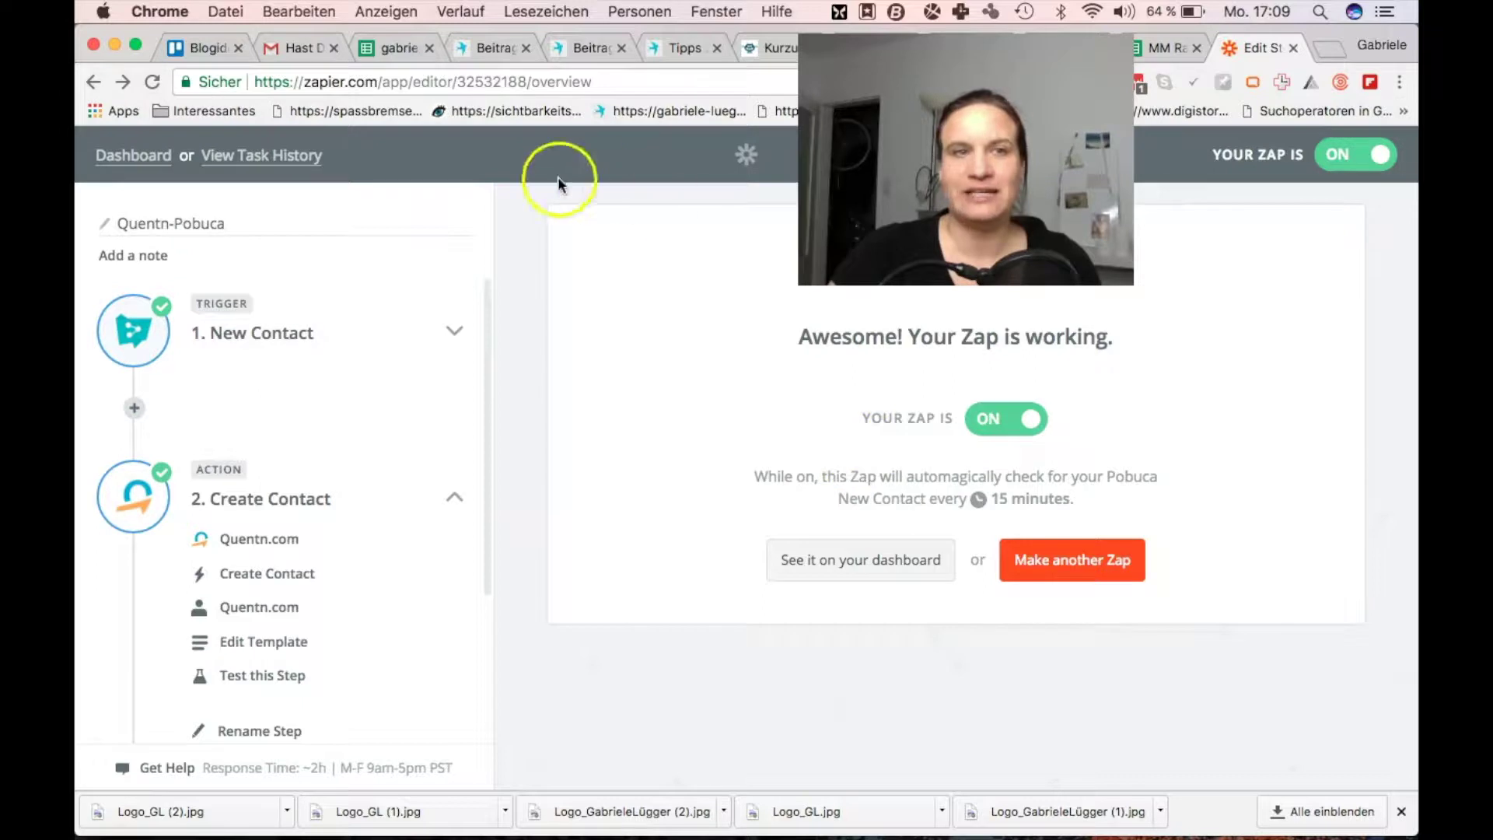
pyautogui.click(539, 83)
pyautogui.write('zapier.com')
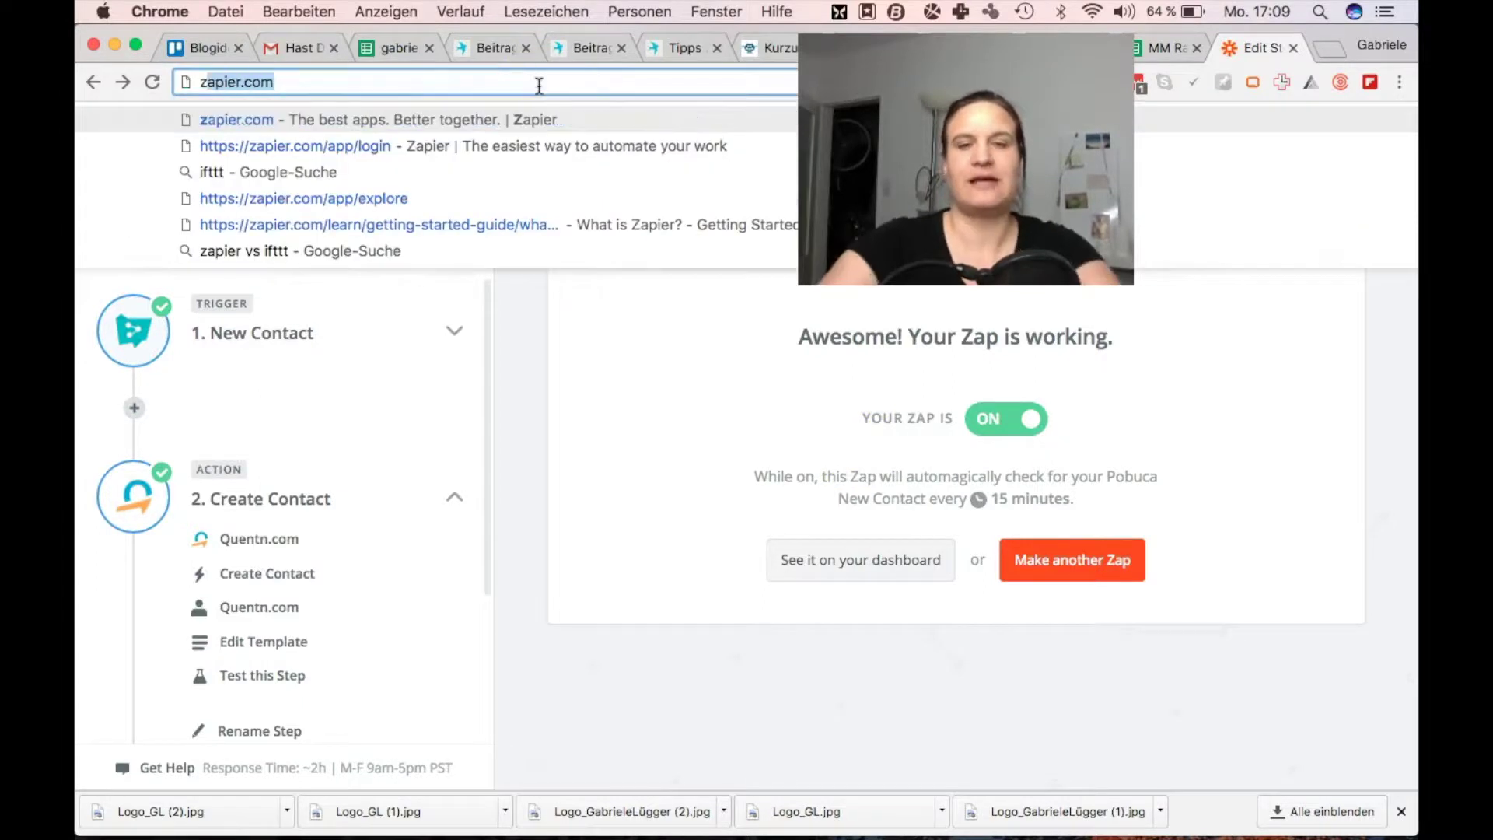
pyautogui.press('Return')
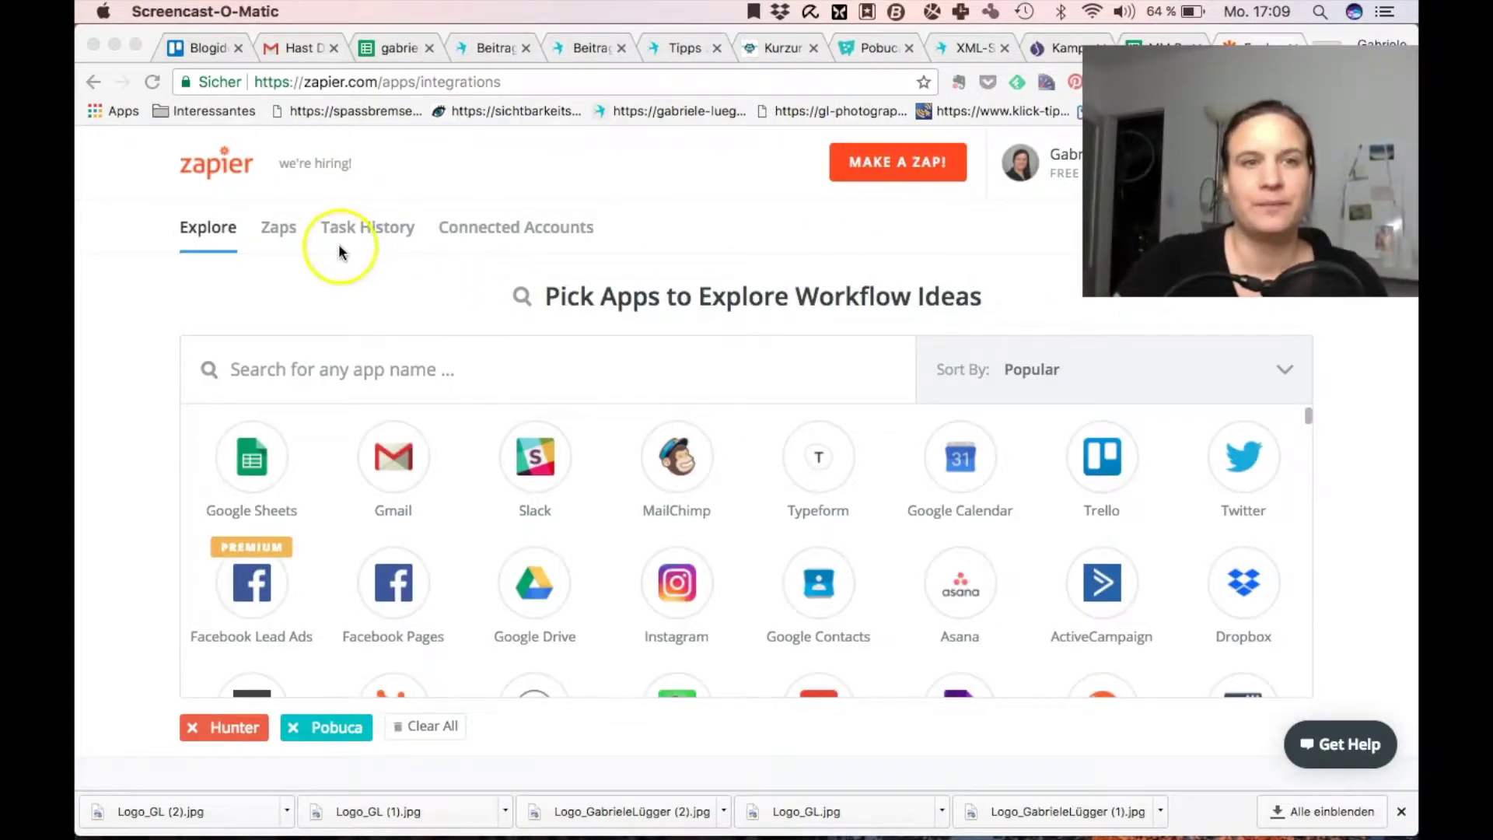
# Create a new zap with Pobuca as the trigger app and New Contact as the trigger.
pyautogui.click(890, 160)
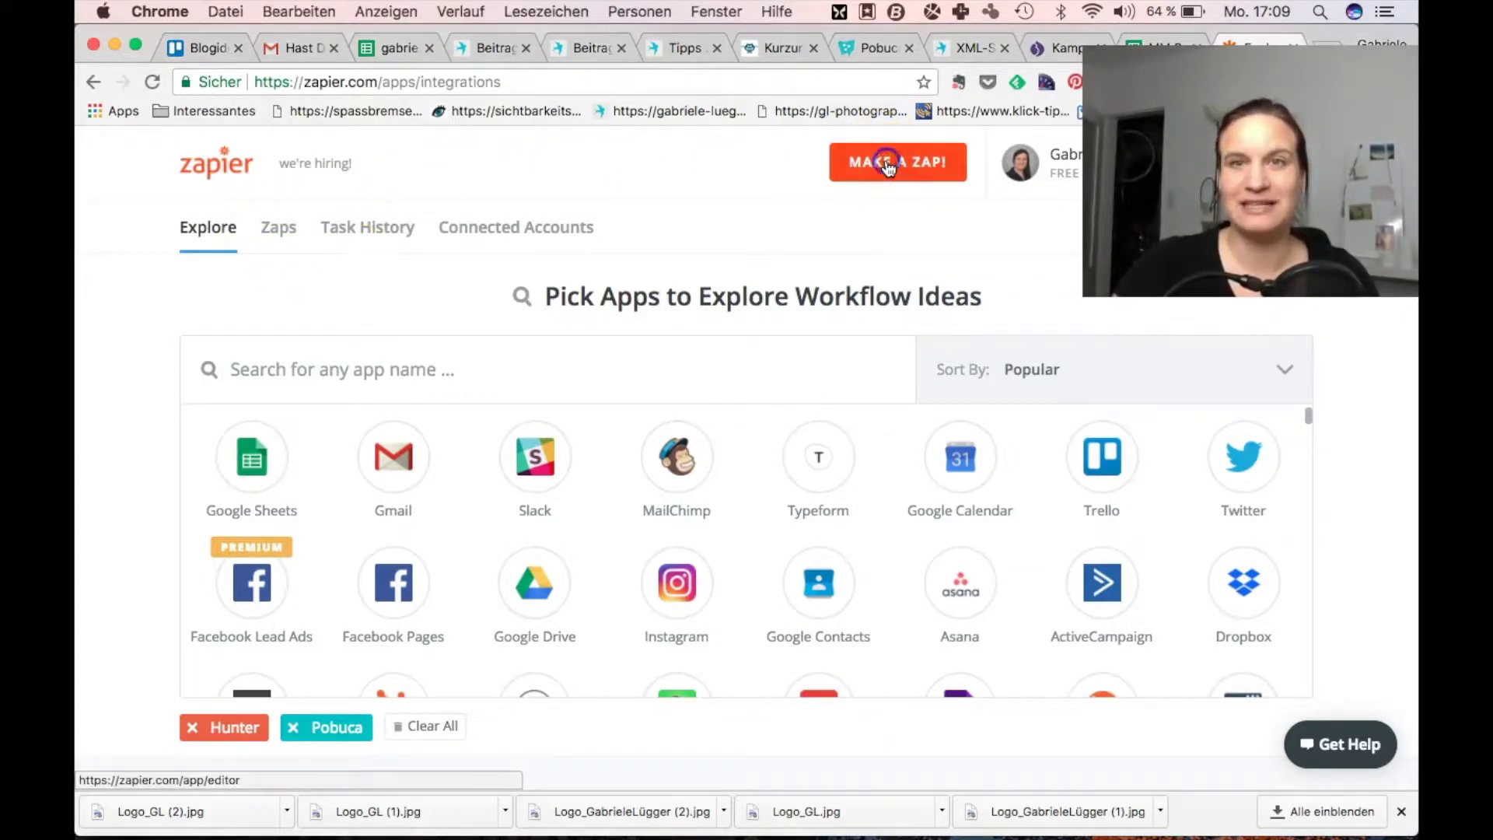
pyautogui.click(888, 164)
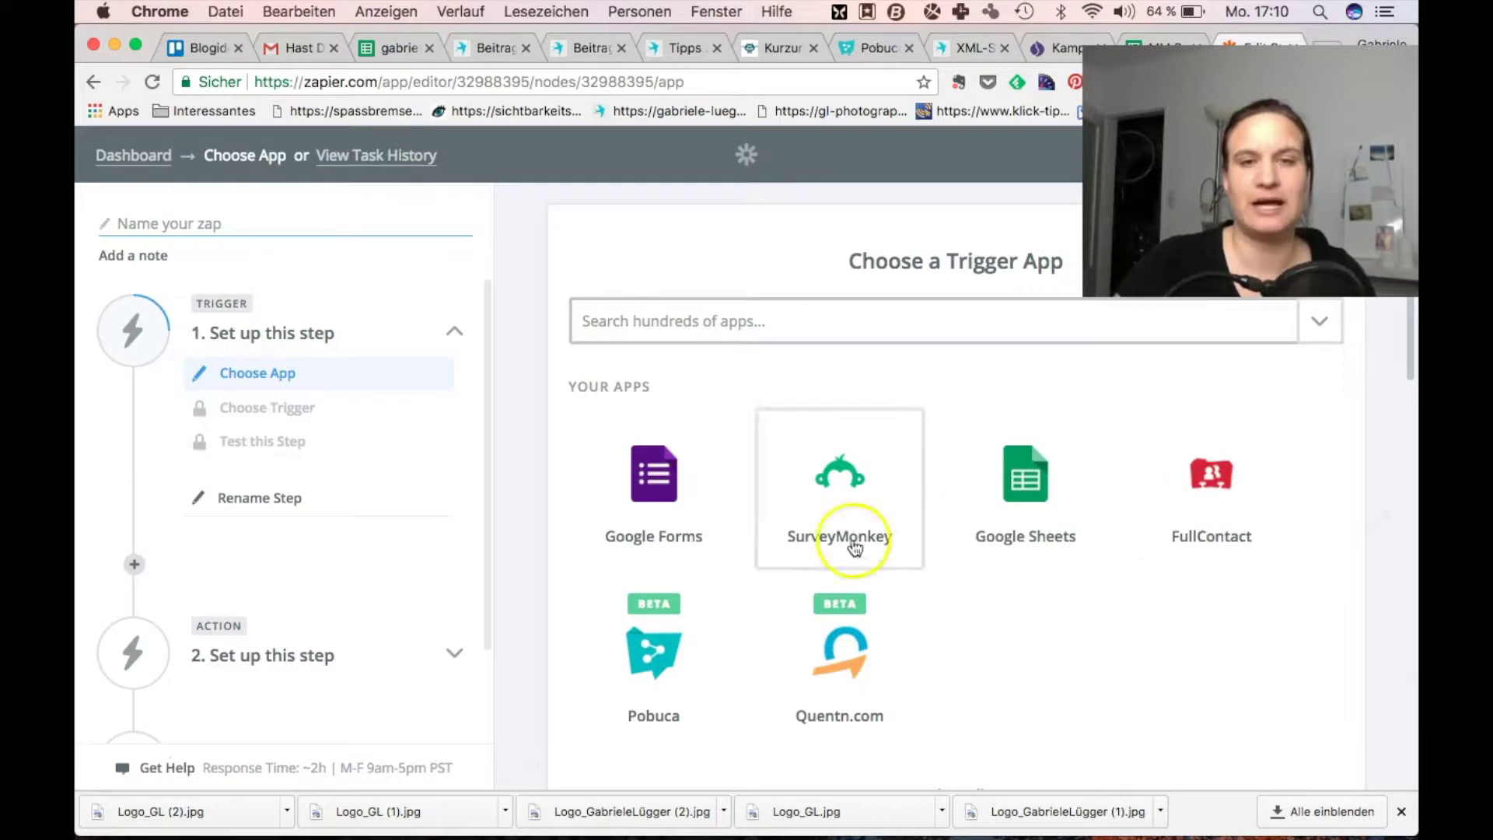
pyautogui.click(643, 659)
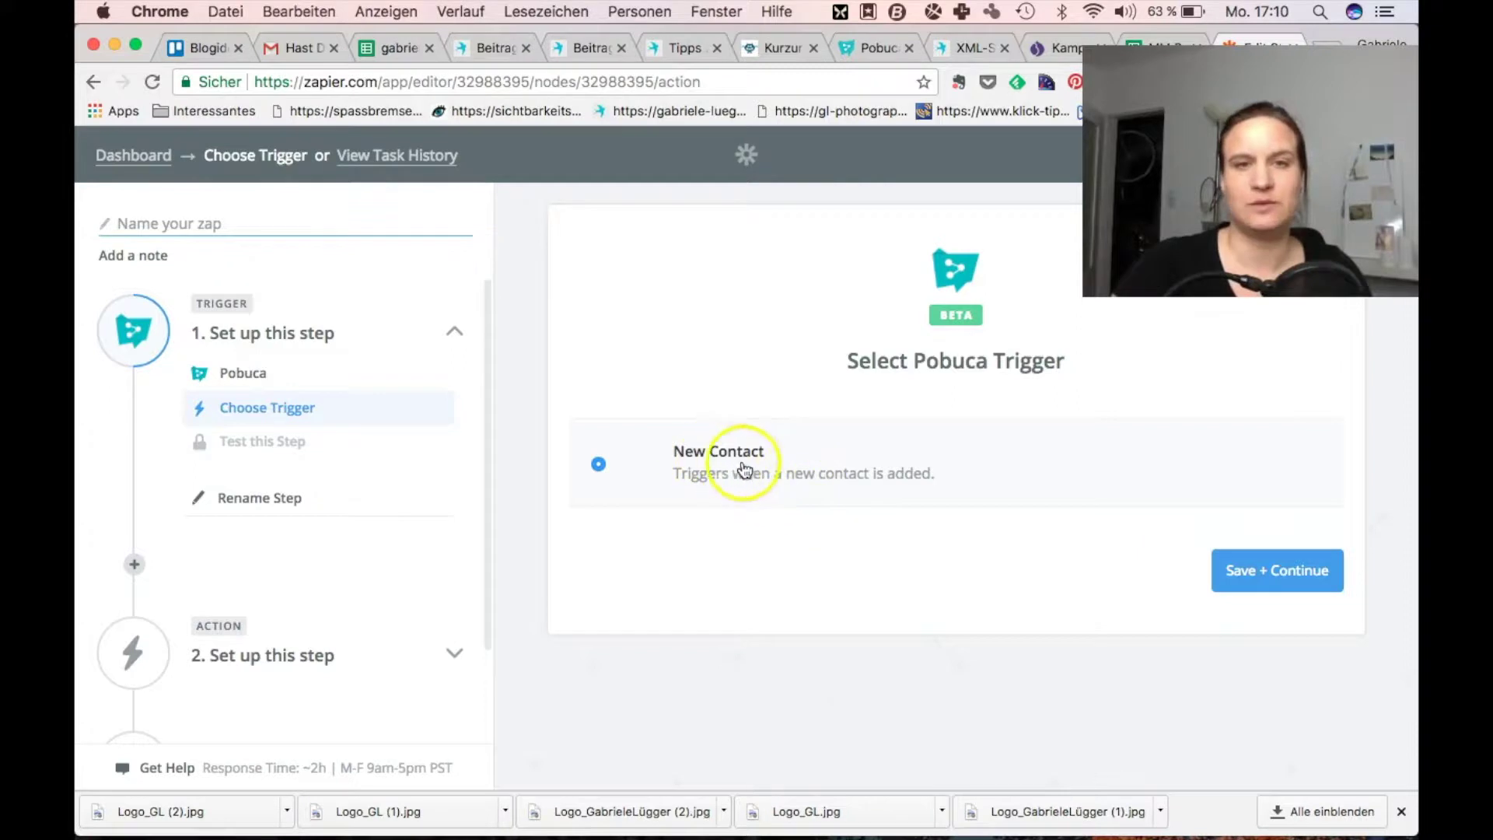
pyautogui.click(1282, 576)
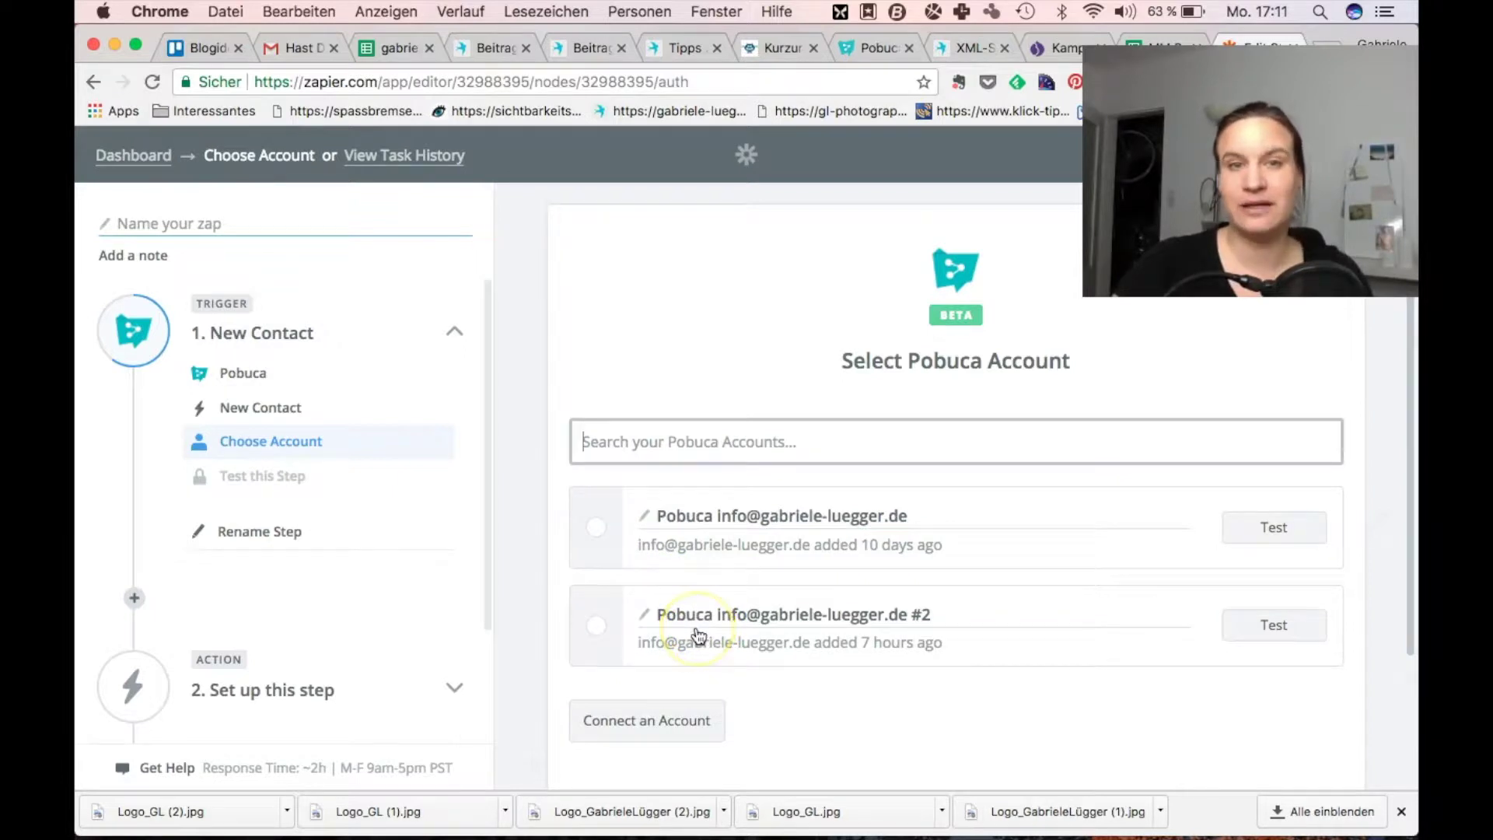
pyautogui.click(646, 723)
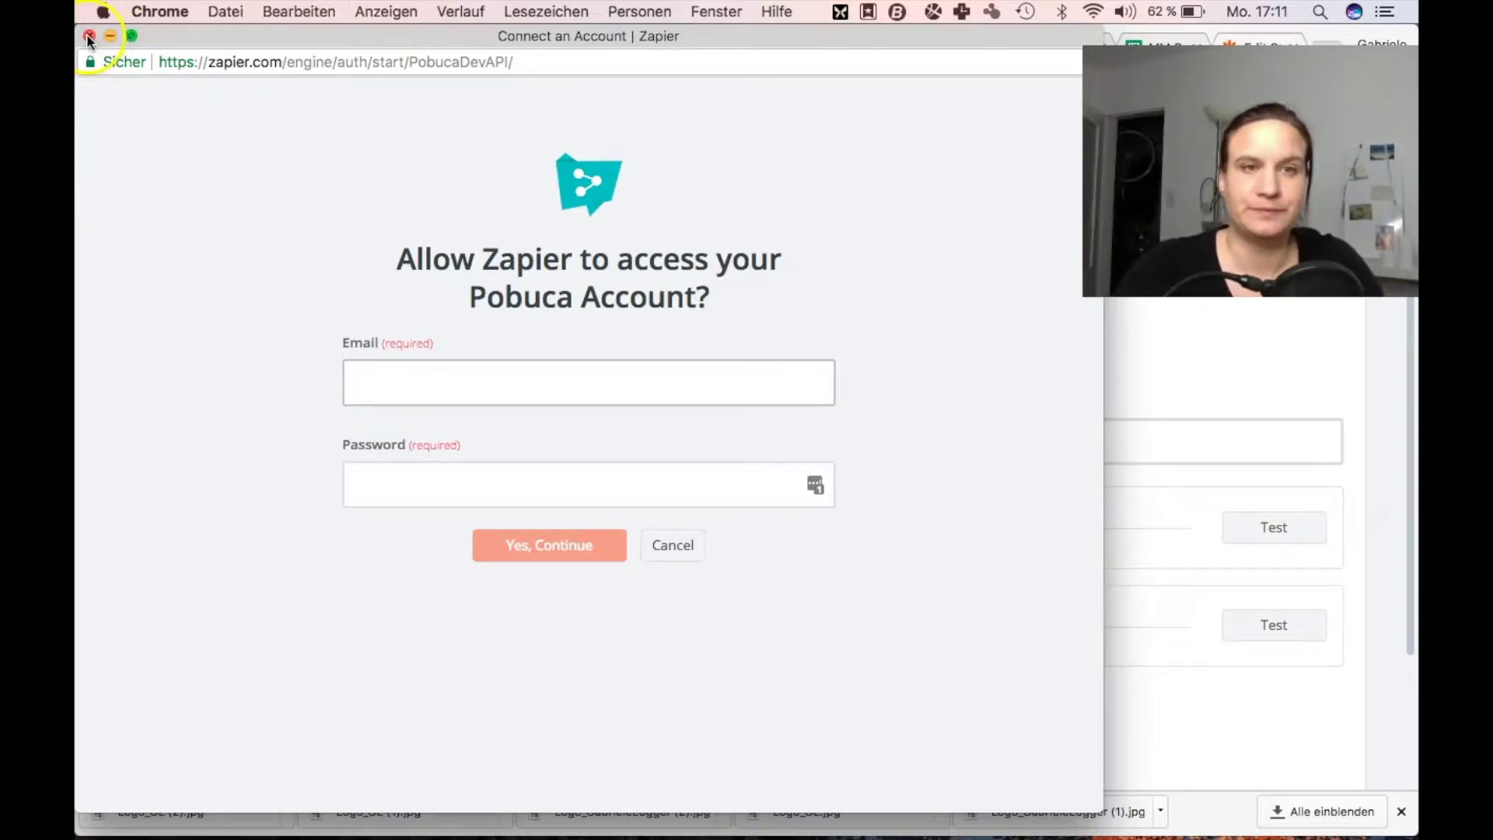
pyautogui.click(373, 472)
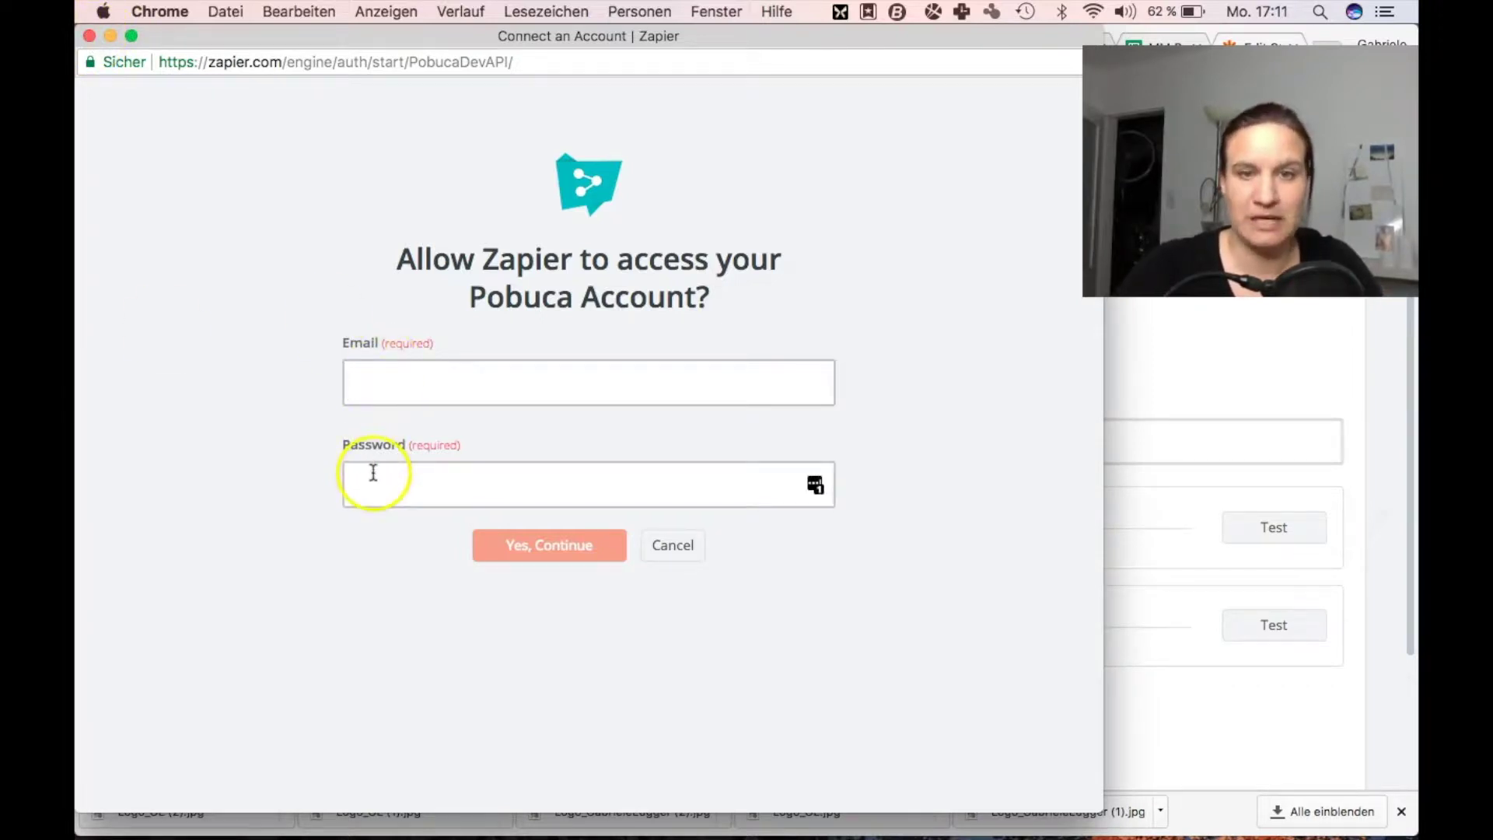
pyautogui.click(90, 36)
# Select the Pobuca account added 10 days ago for the trigger and test its connection.
pyautogui.click(598, 526)
pyautogui.scroll(-3, 1028, 590)
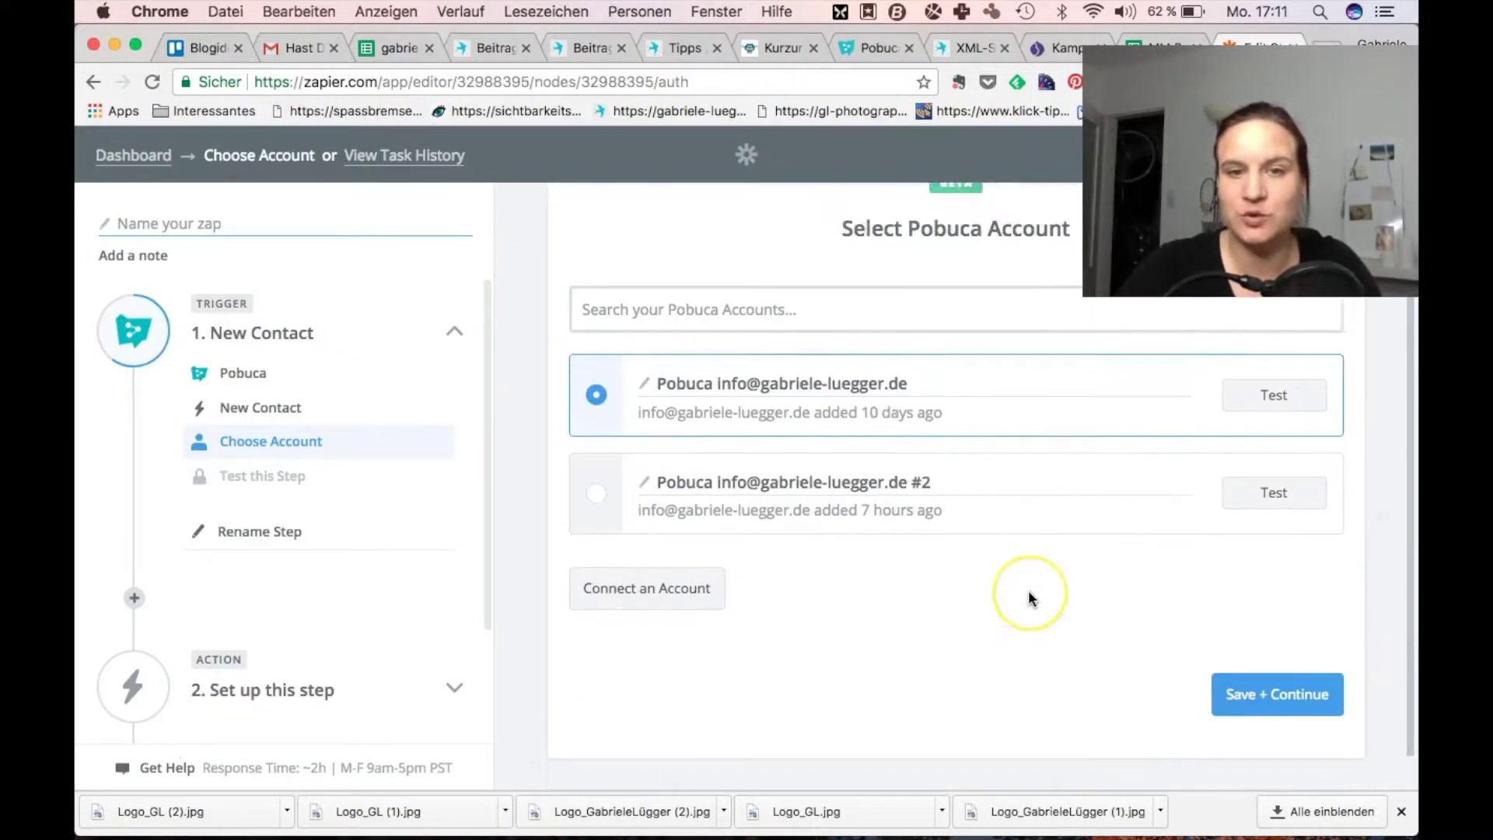
pyautogui.scroll(2, 1028, 599)
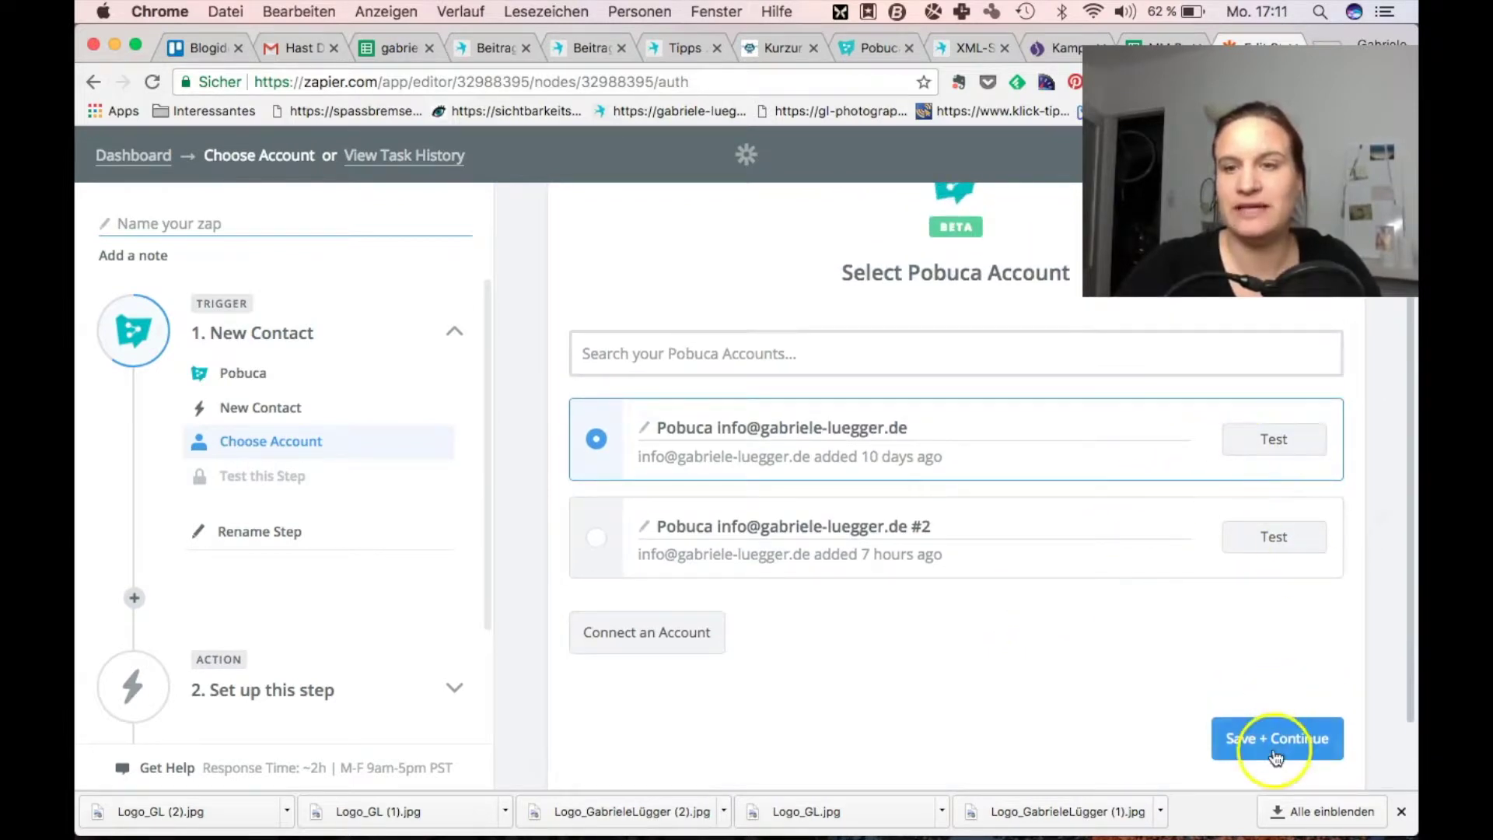
pyautogui.click(1282, 451)
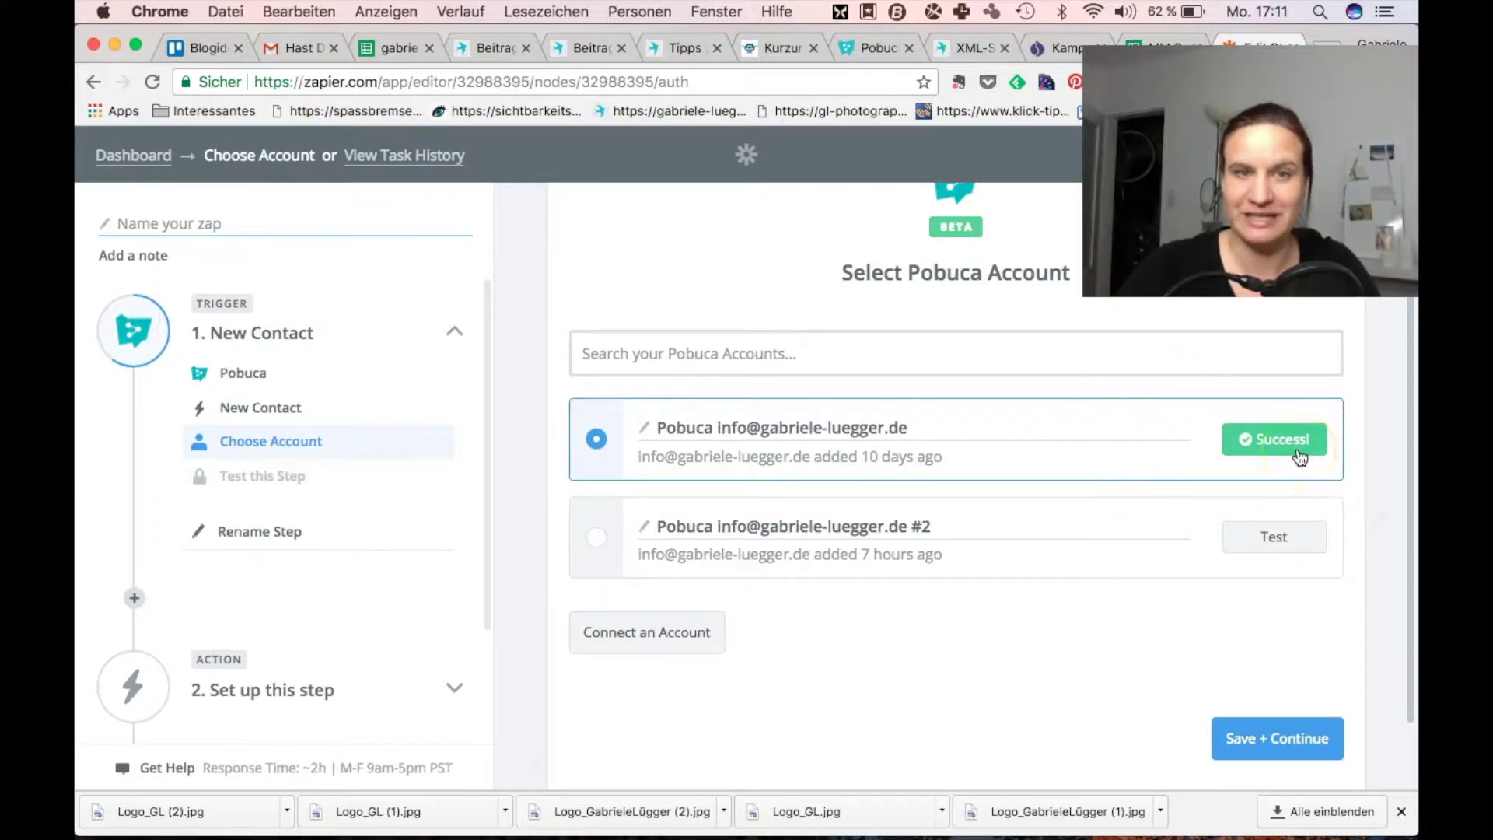
# Save the Pobuca account choice and test the trigger by fetching an existing contact, continuing to the action setup.
pyautogui.click(1269, 737)
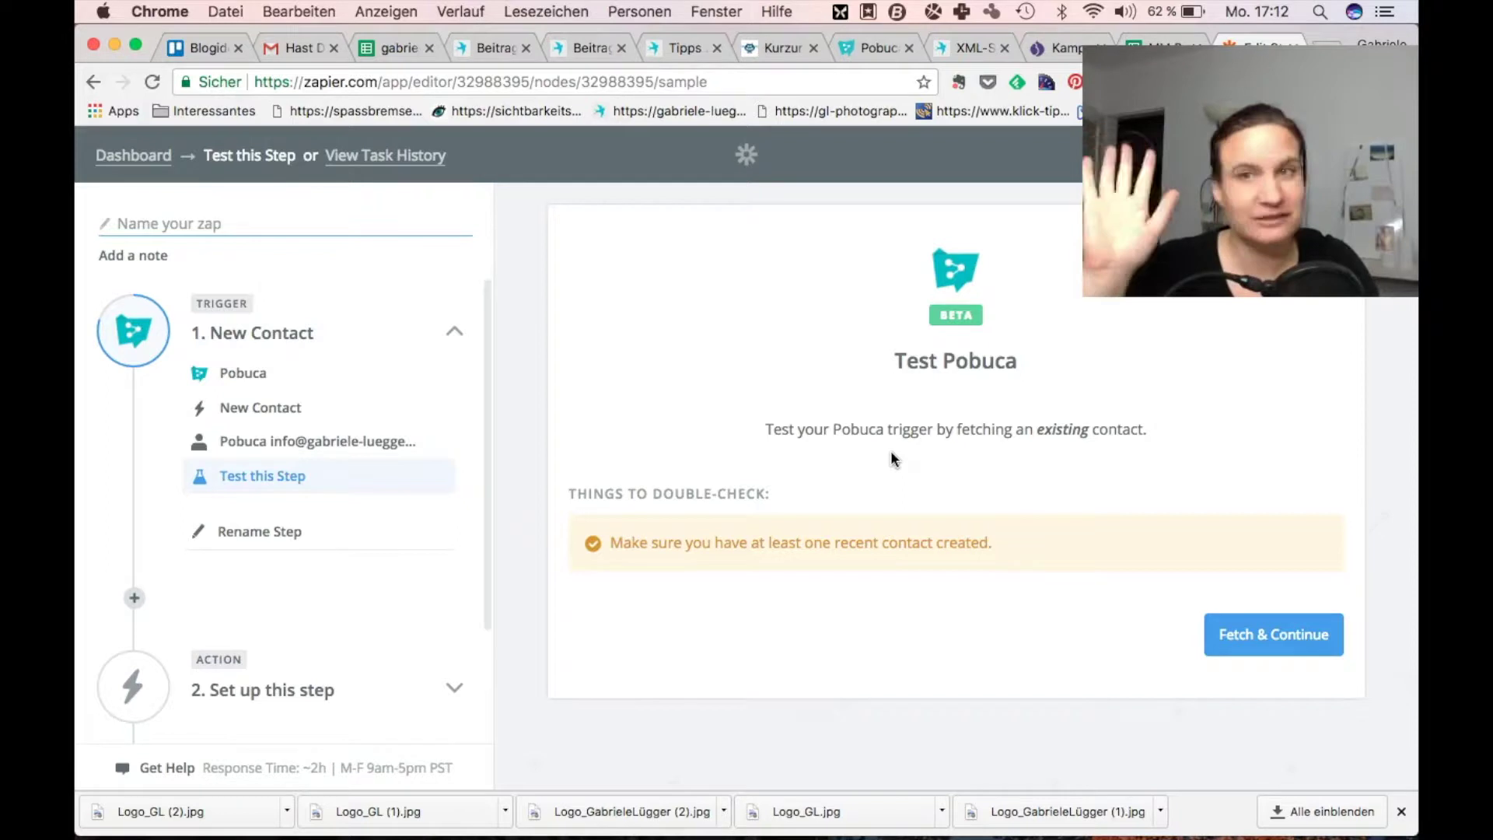
pyautogui.click(1271, 634)
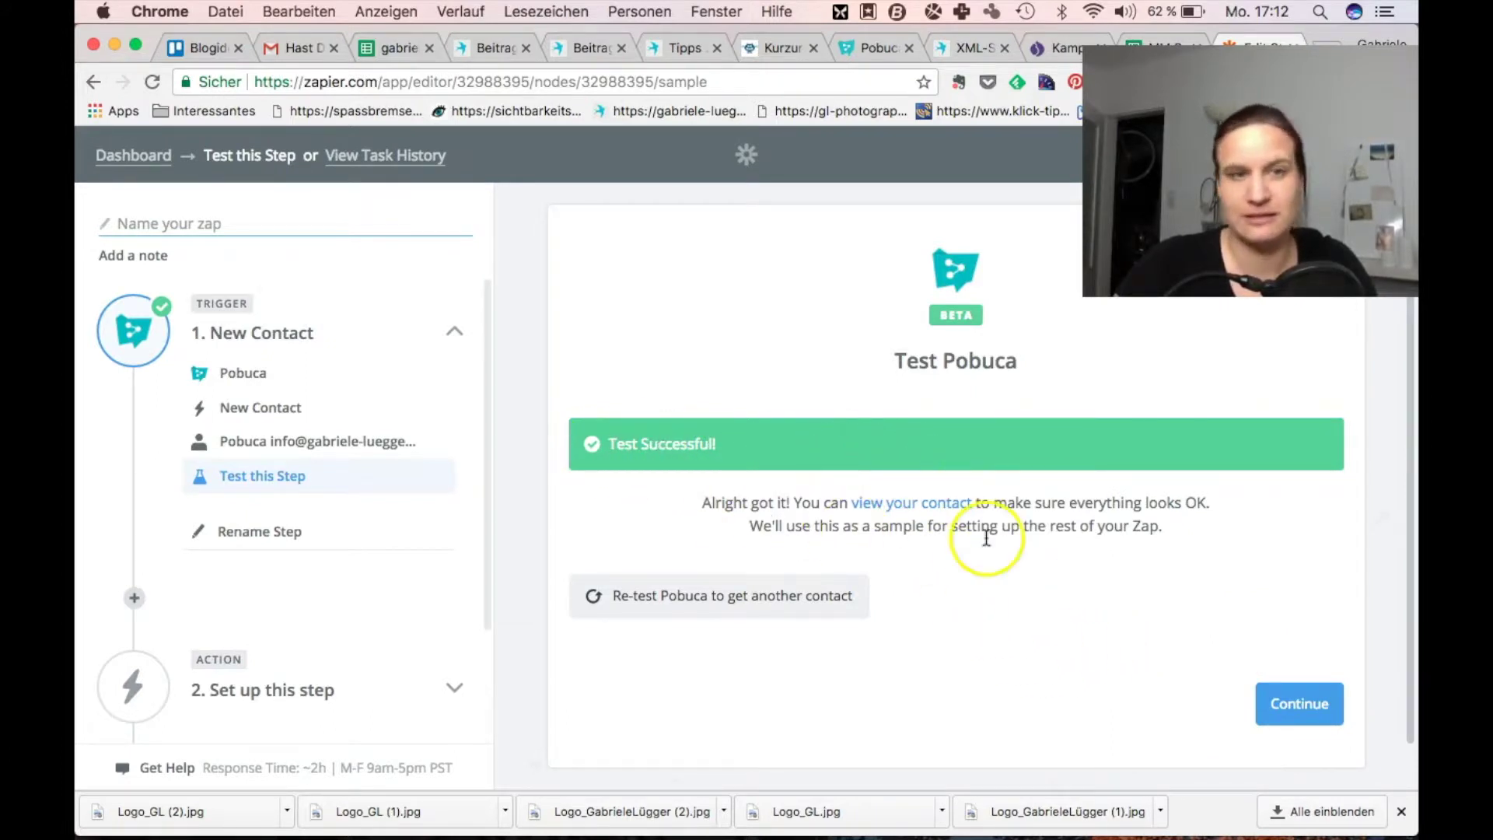
pyautogui.click(1309, 703)
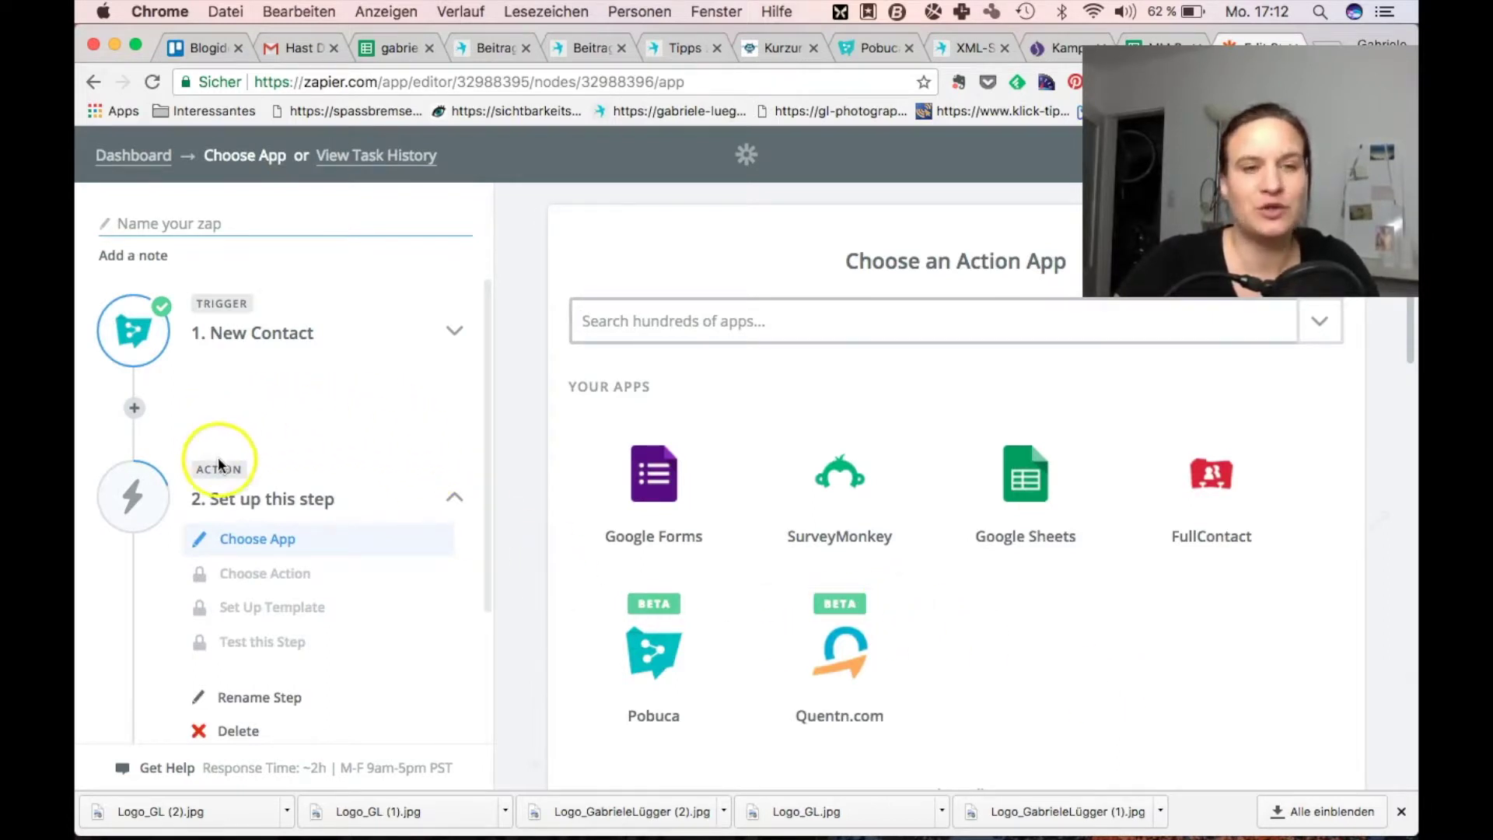
# Search the action apps for Quentn.com and choose it as the zap's action app.
pyautogui.scroll(-1, 224, 469)
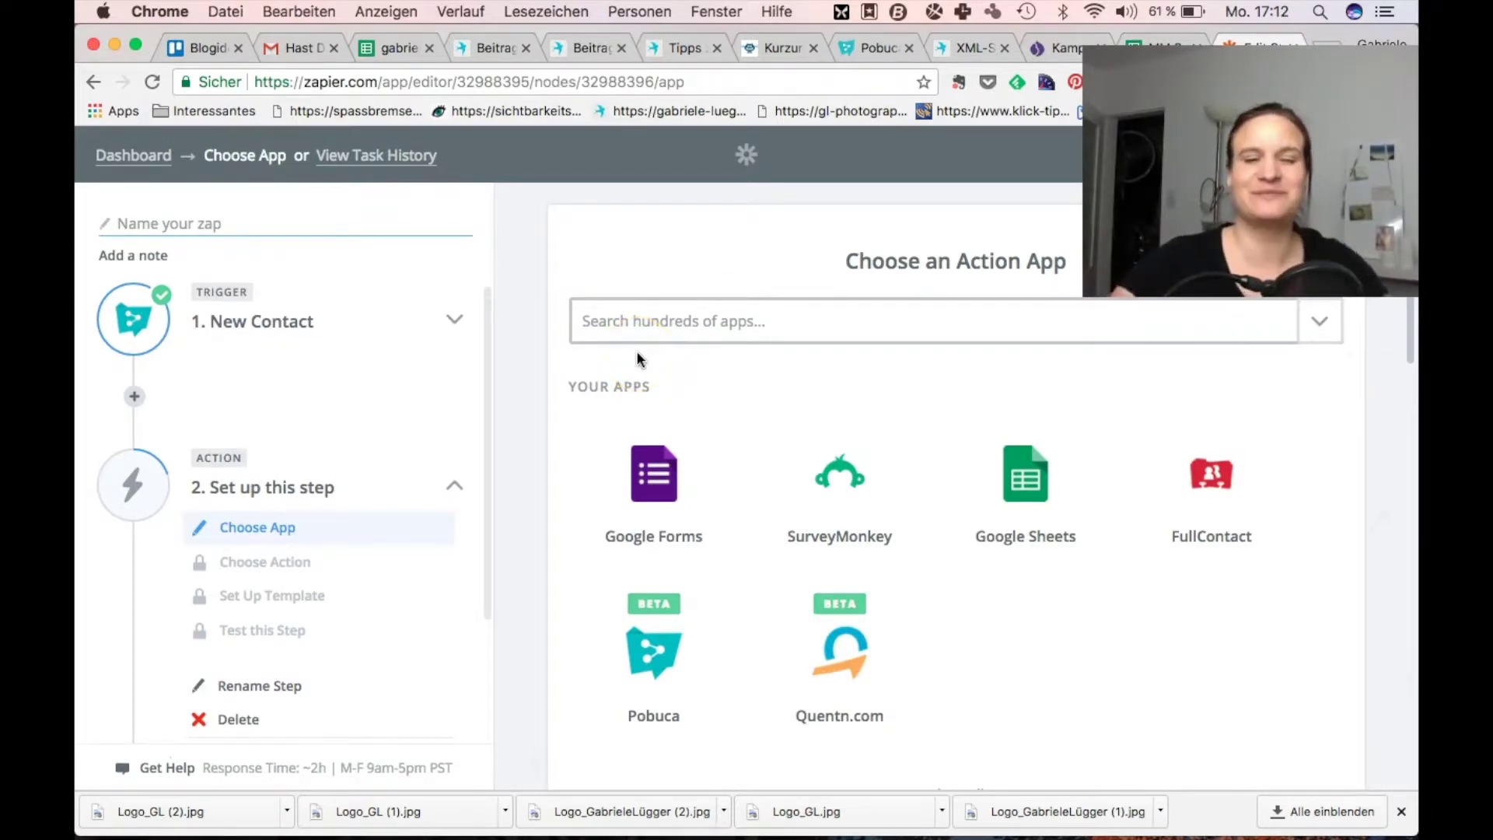
pyautogui.write('Qe')
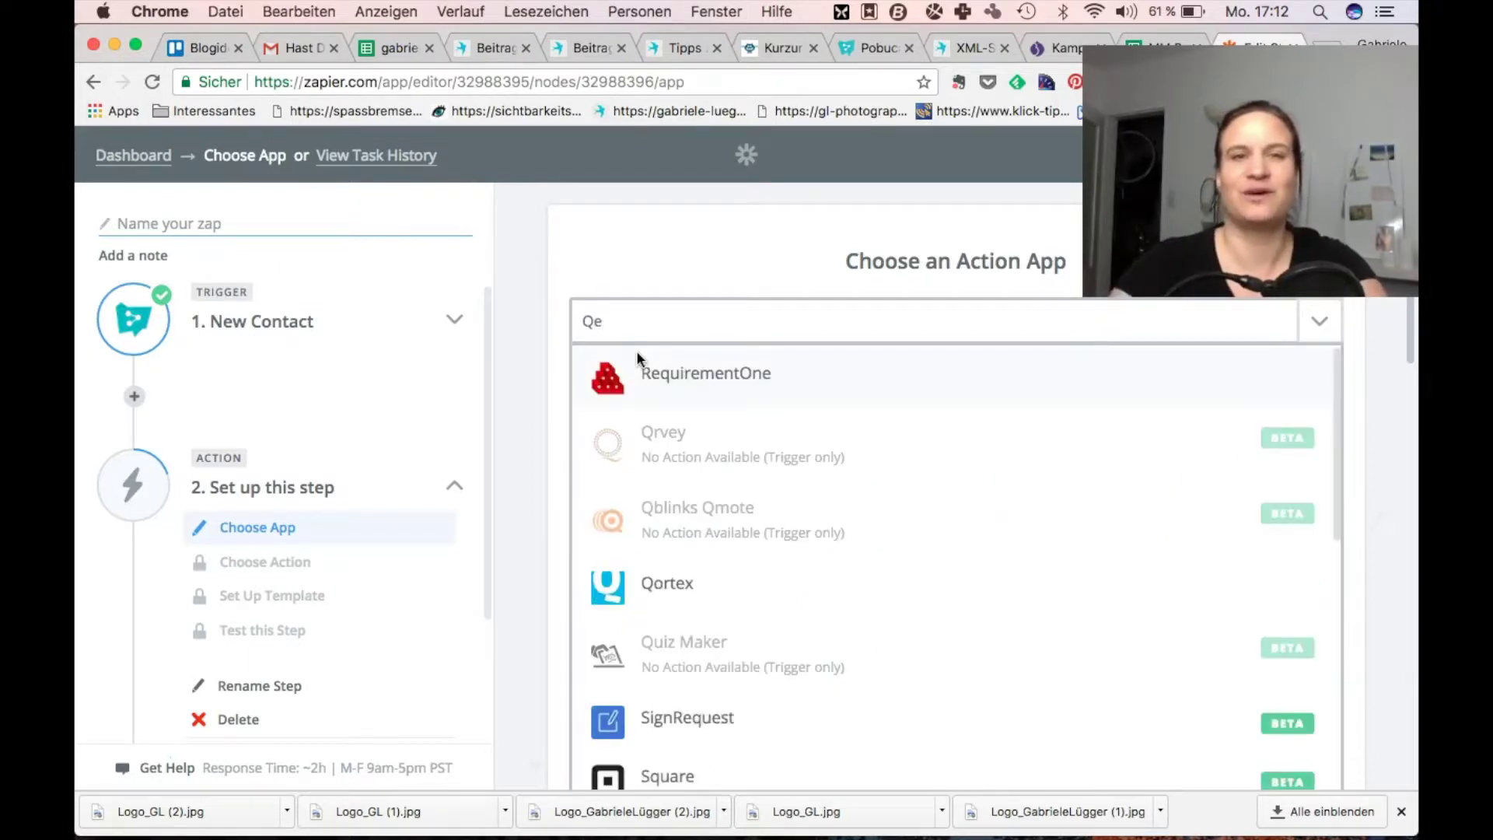
pyautogui.press('BackSpace')
pyautogui.write('uentn.com')
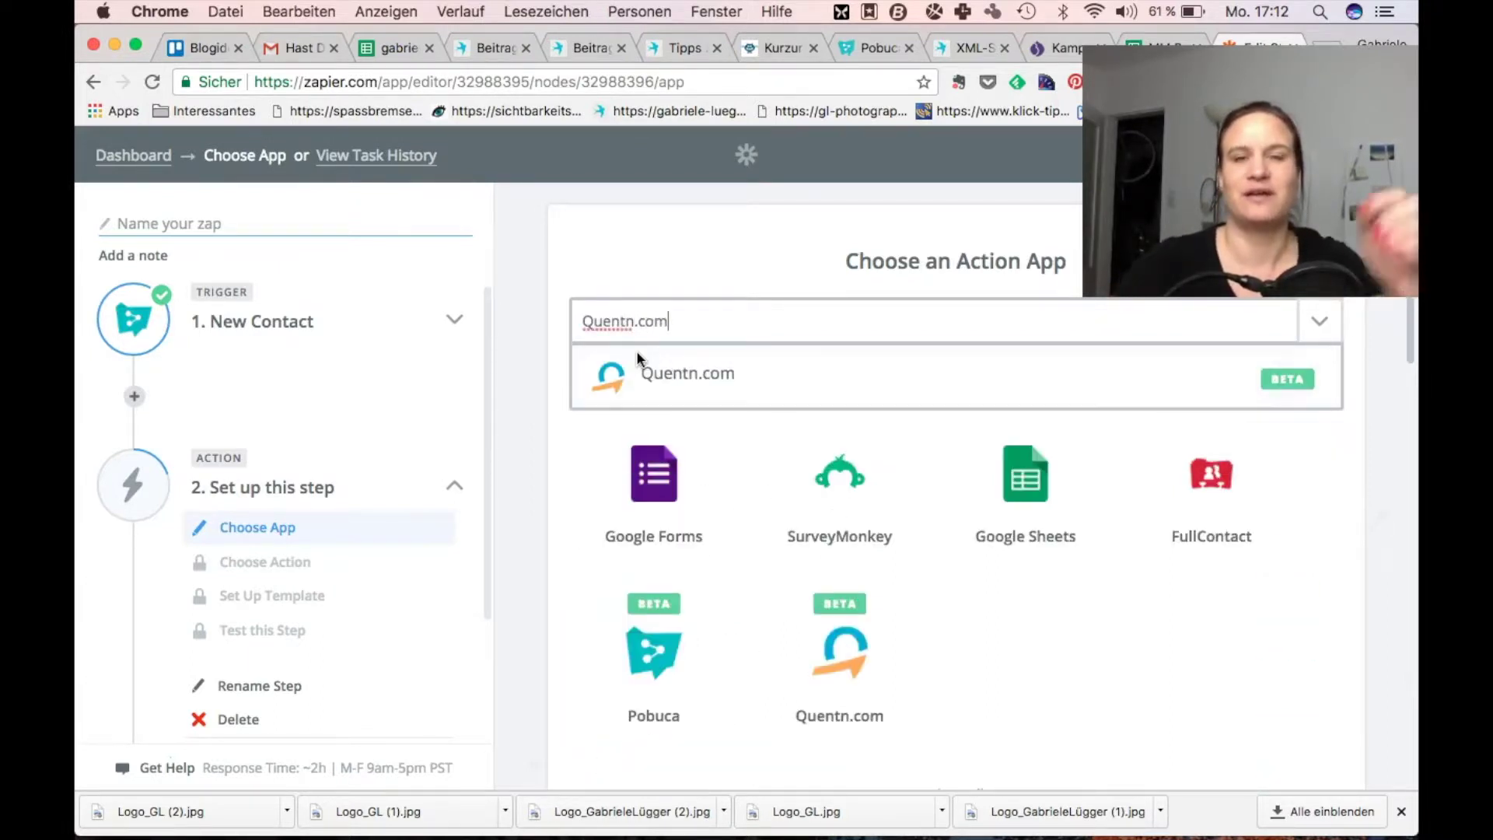
pyautogui.click(690, 381)
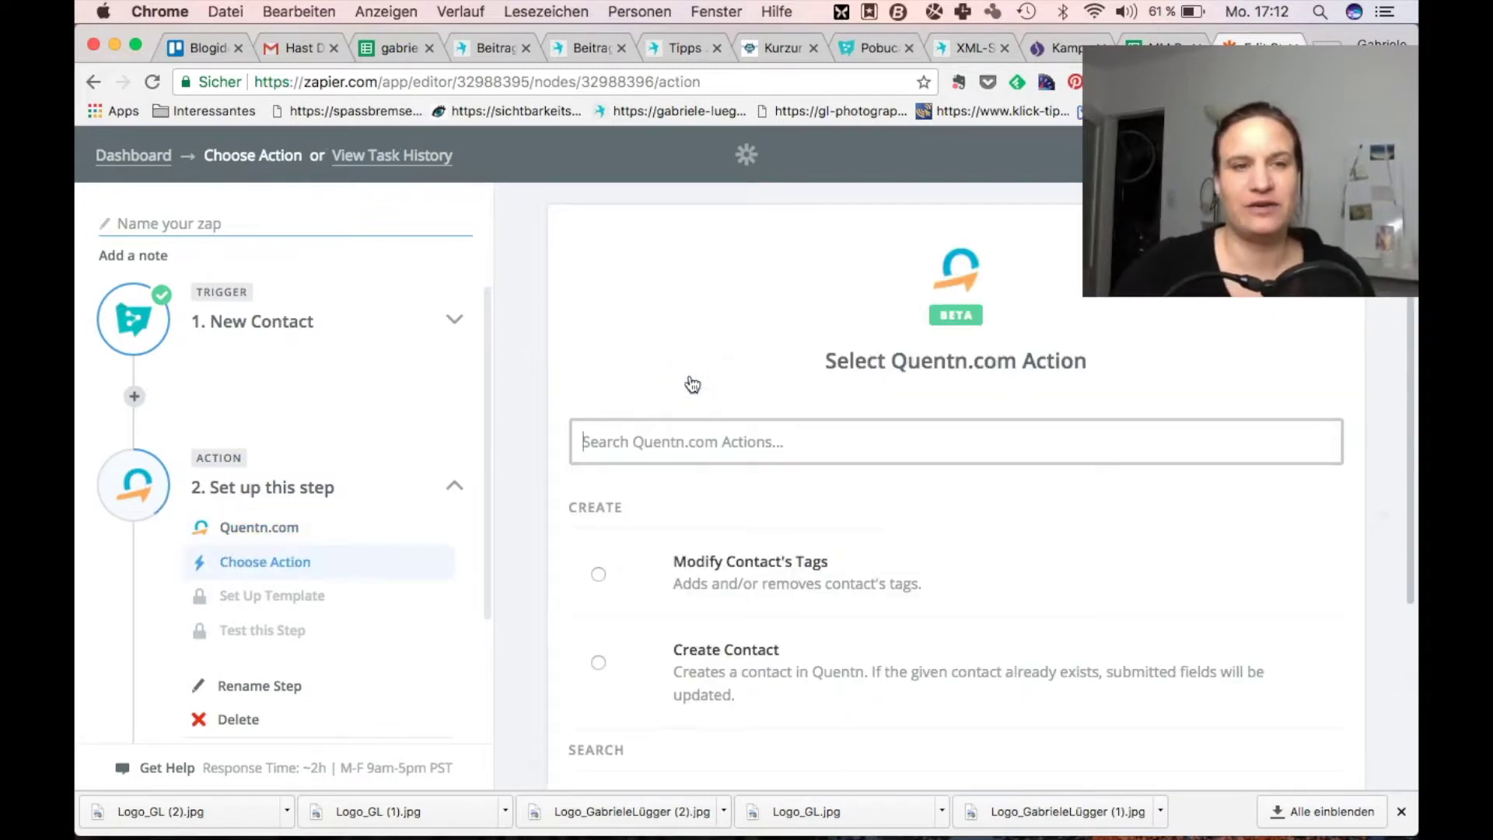
# Set the Quentn.com action to Create Contact and save it.
pyautogui.scroll(-3, 671, 495)
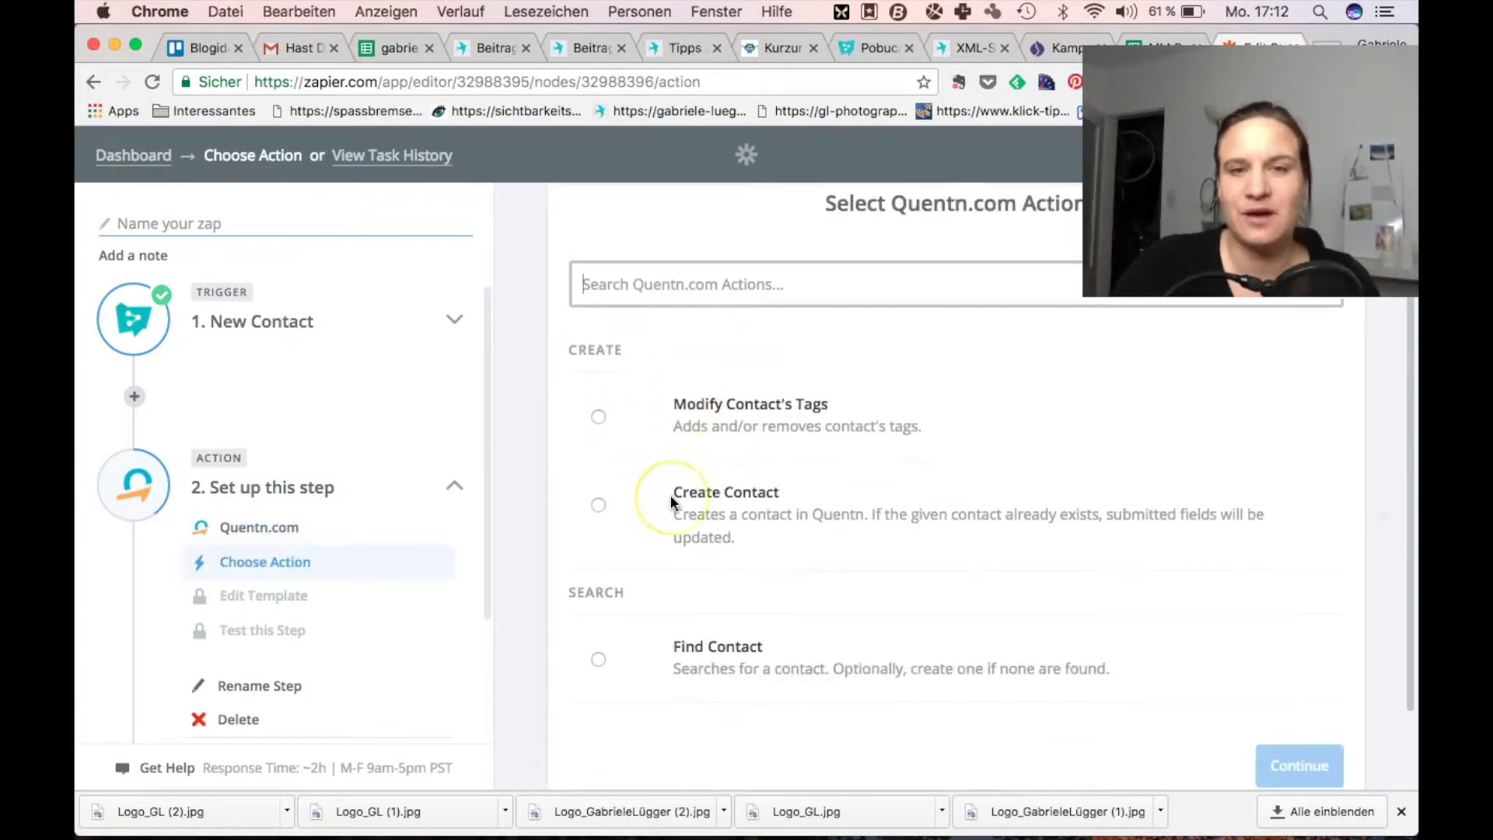
pyautogui.click(597, 452)
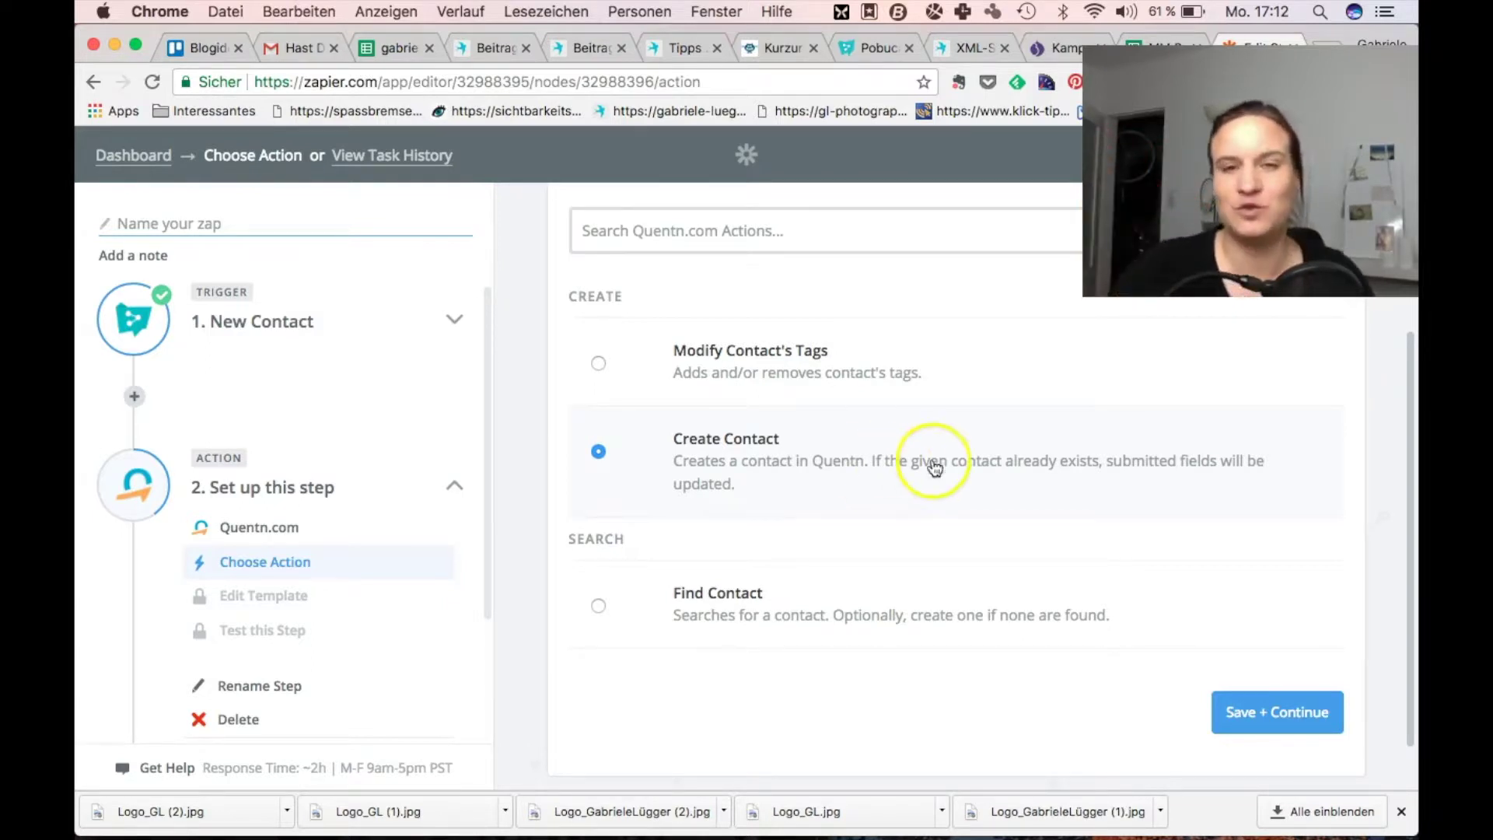
pyautogui.click(1292, 724)
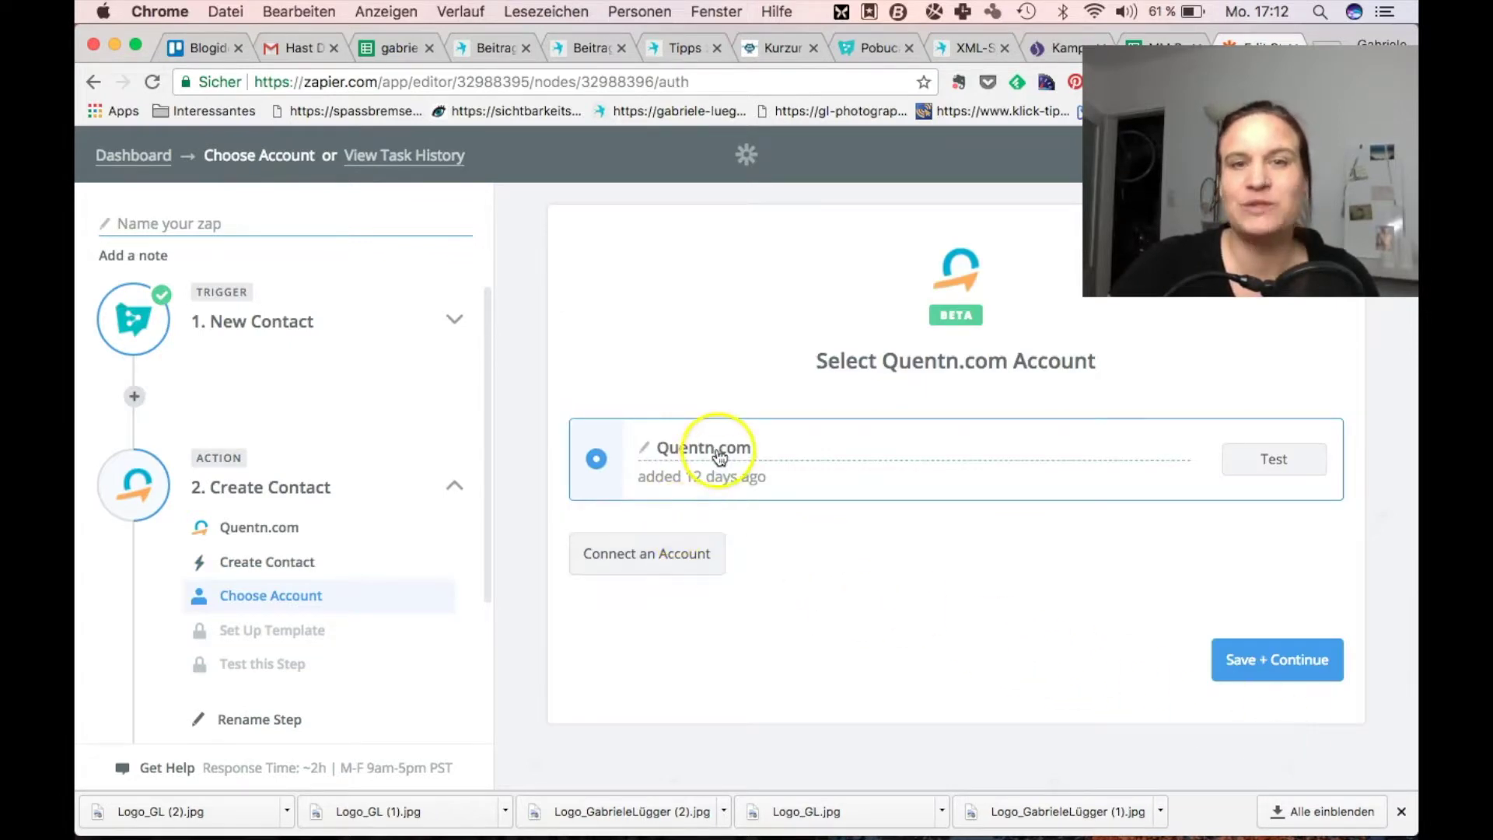
# Open the form for connecting another Quentn.com account and move its window aside.
pyautogui.click(641, 554)
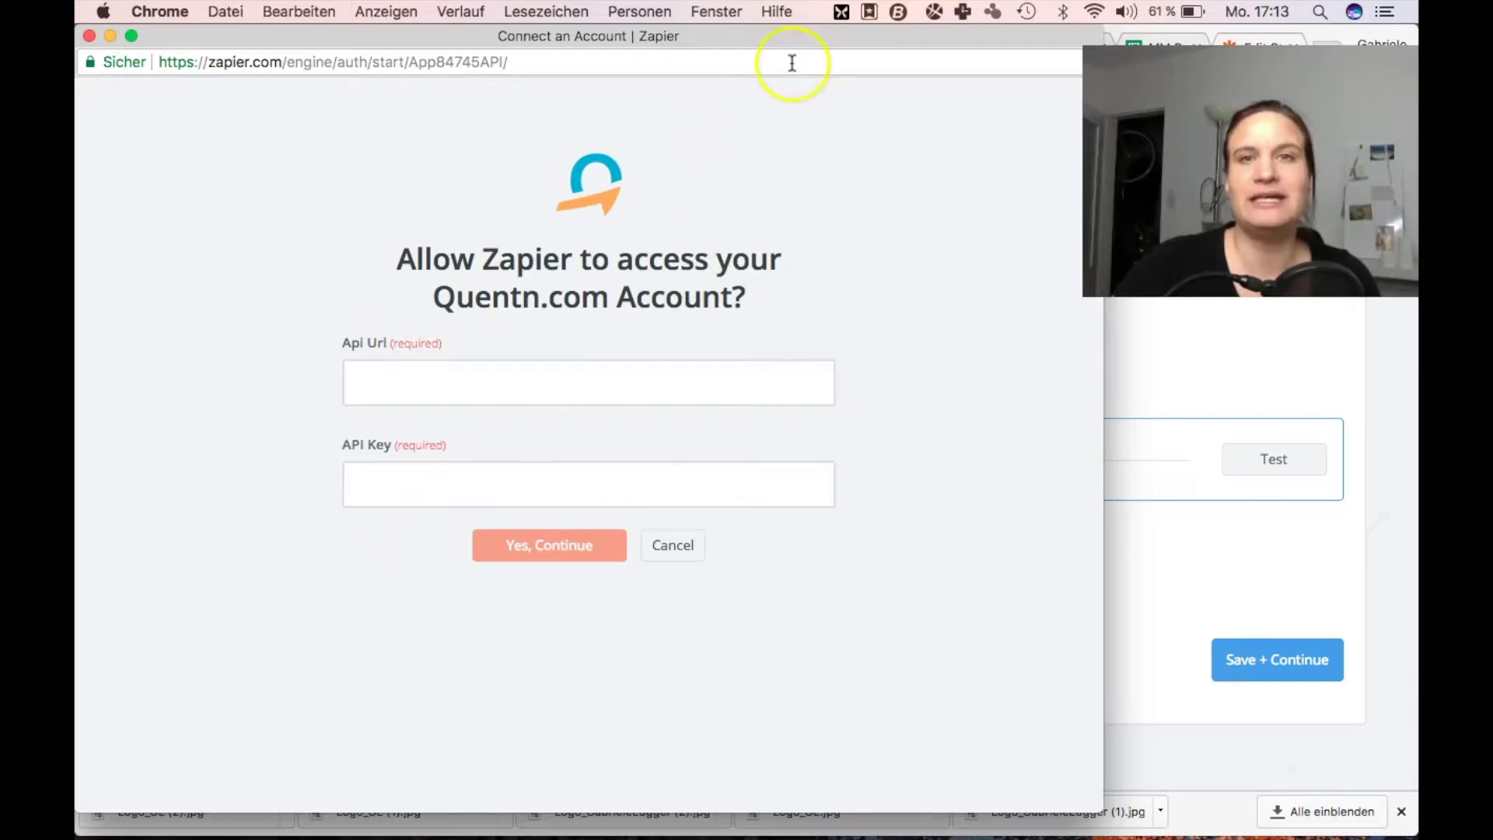
pyautogui.moveTo(801, 37); pyautogui.dragTo(860, 406)
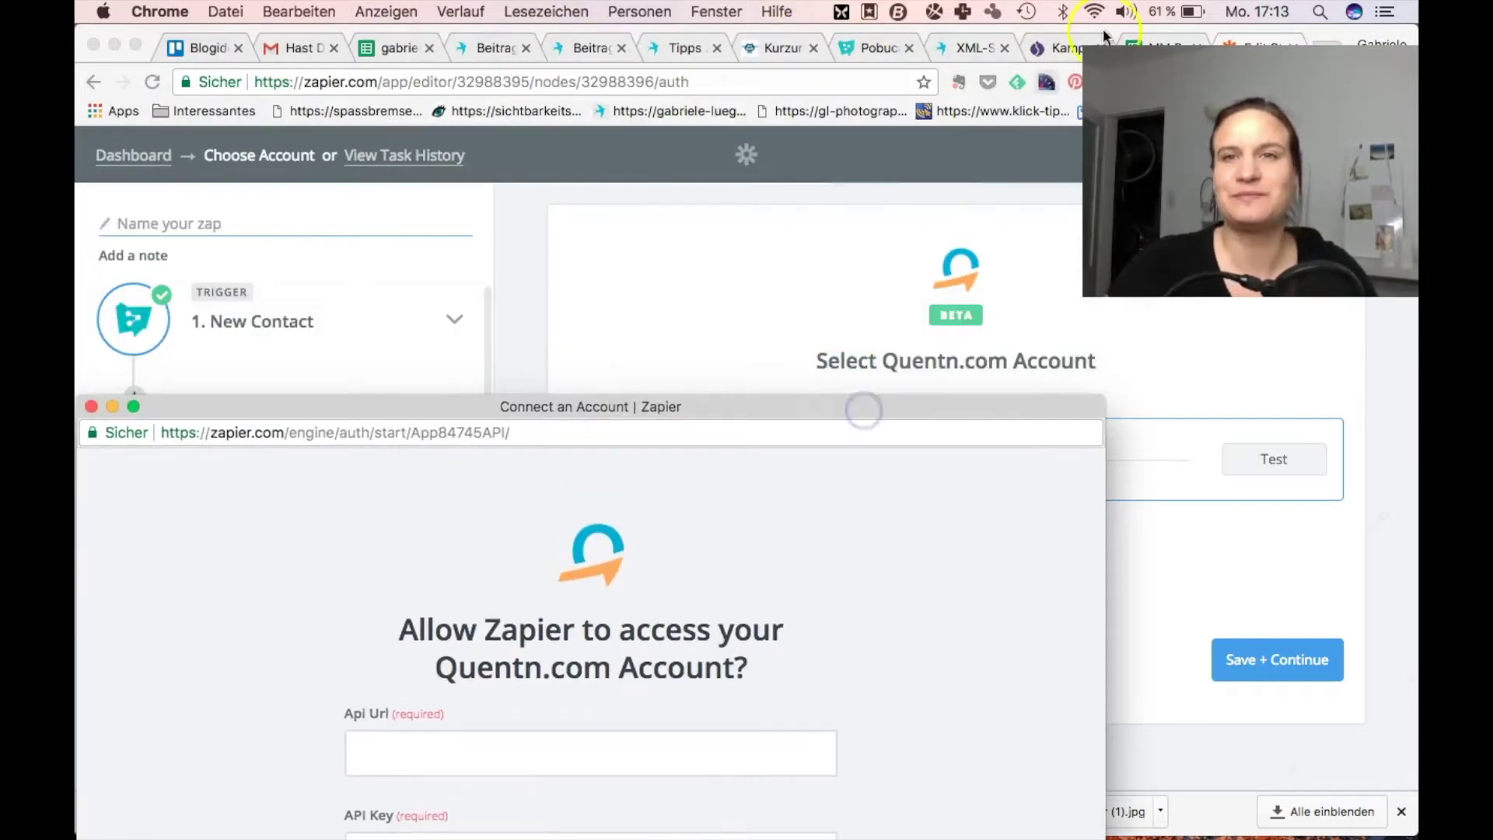
# Switch to Quentn, leave the campaign editor and look up the Zapier API URL and key in the account's API info.
pyautogui.click(1053, 55)
pyautogui.moveTo(1368, 48); pyautogui.dragTo(762, 177)
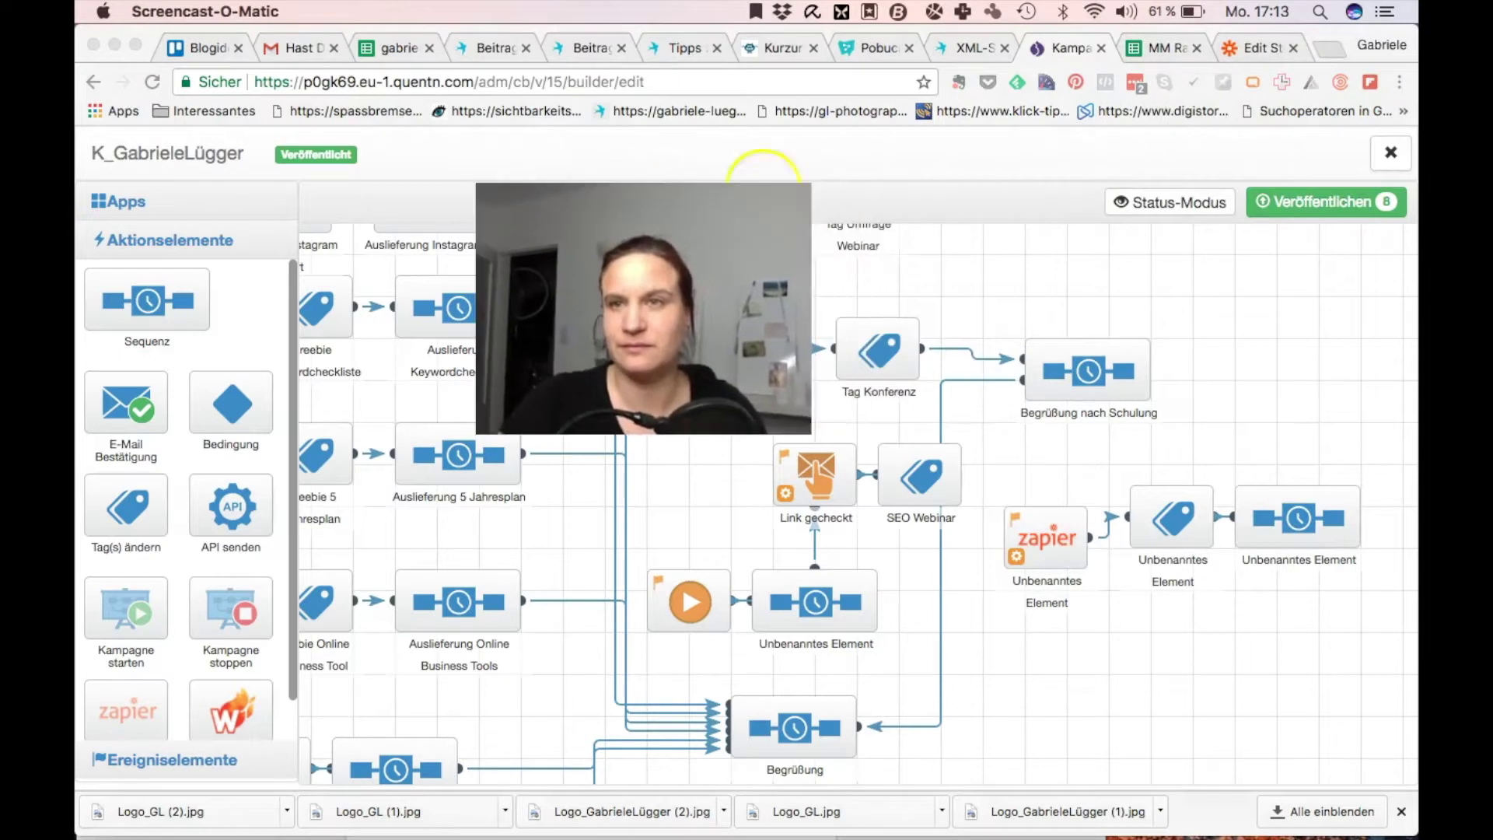
pyautogui.click(1392, 155)
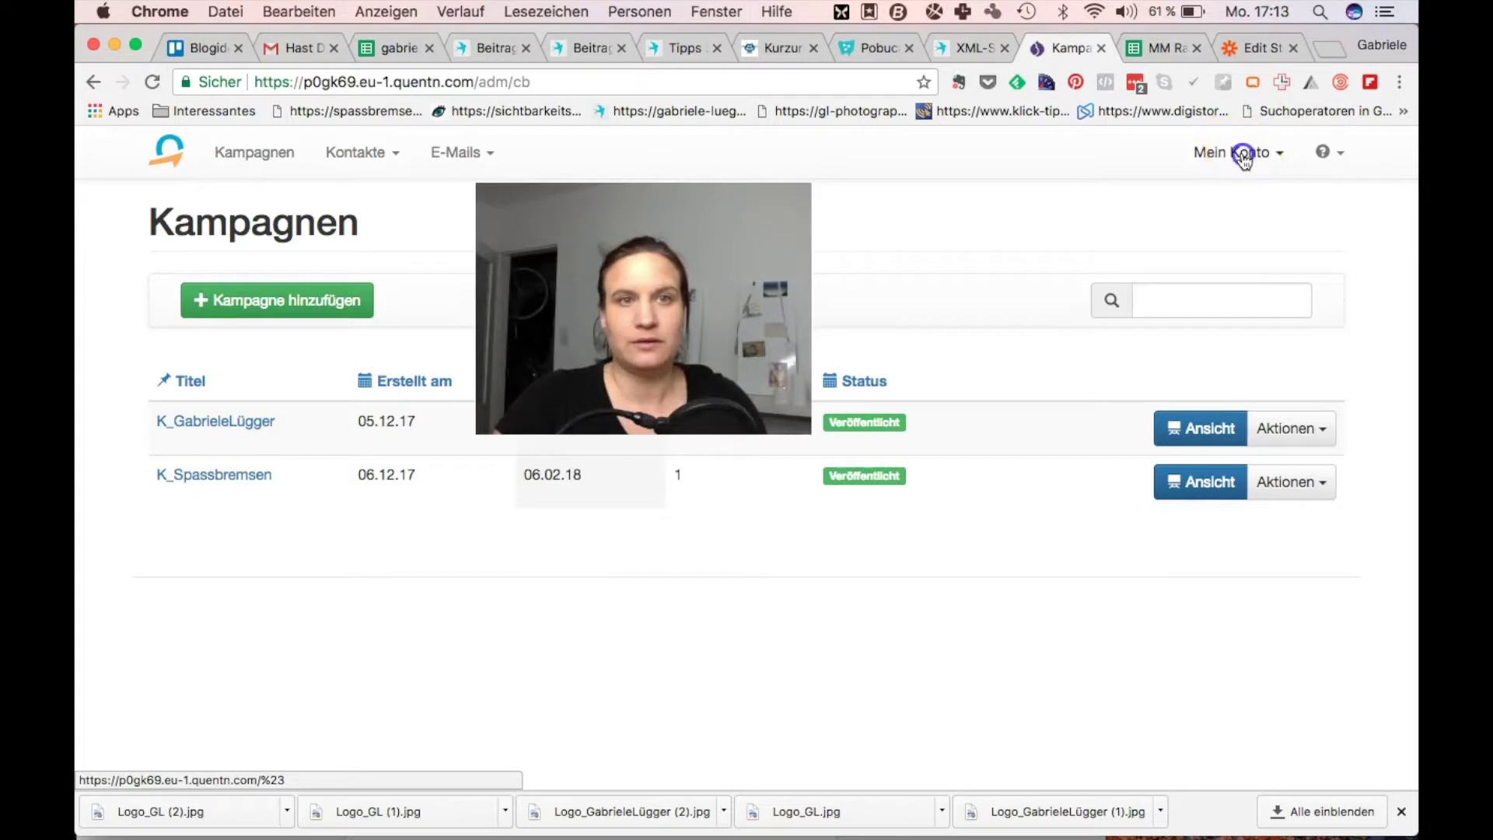
pyautogui.click(1245, 155)
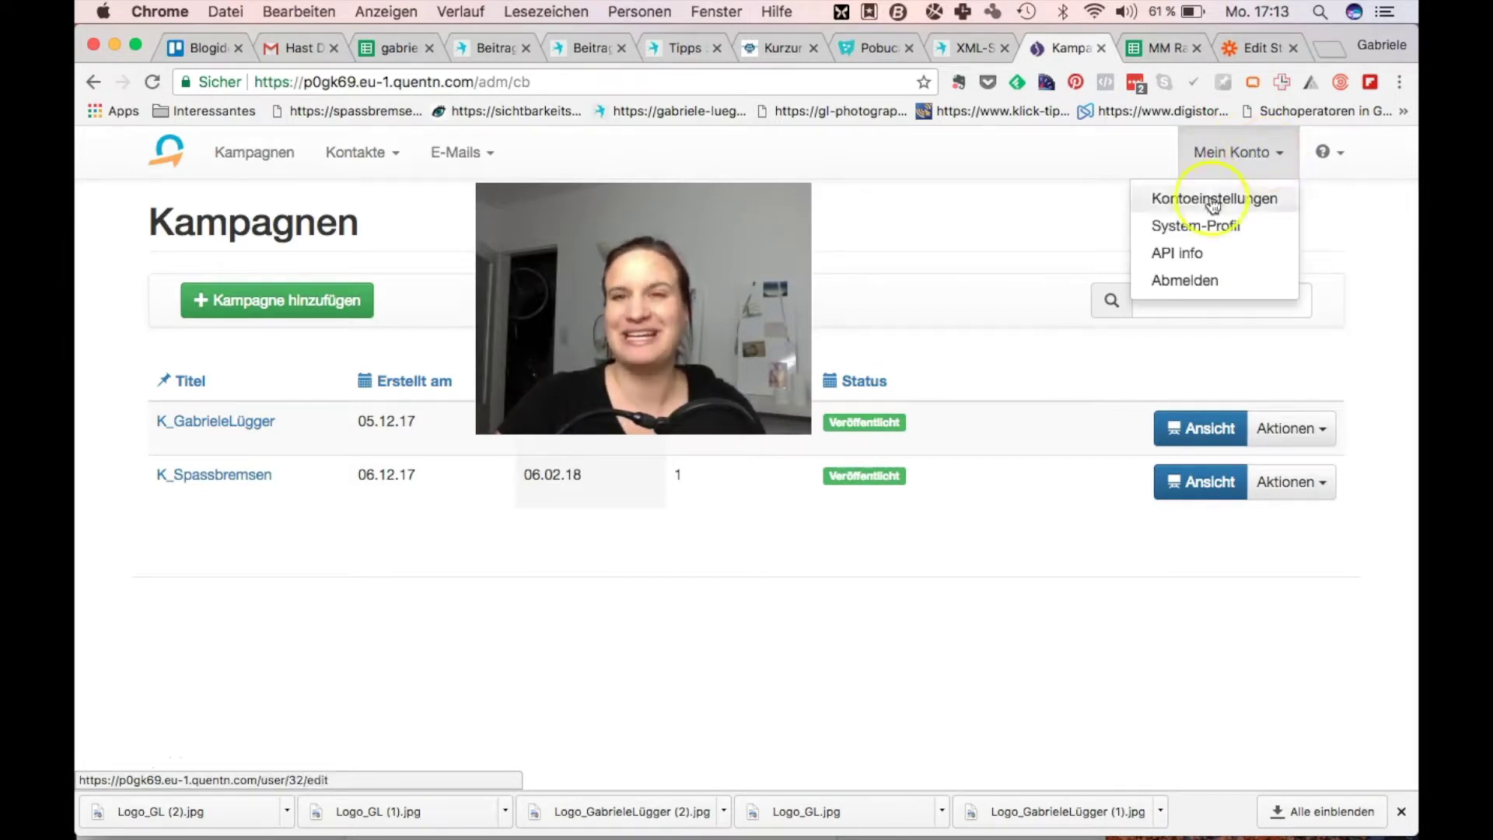
pyautogui.click(1183, 251)
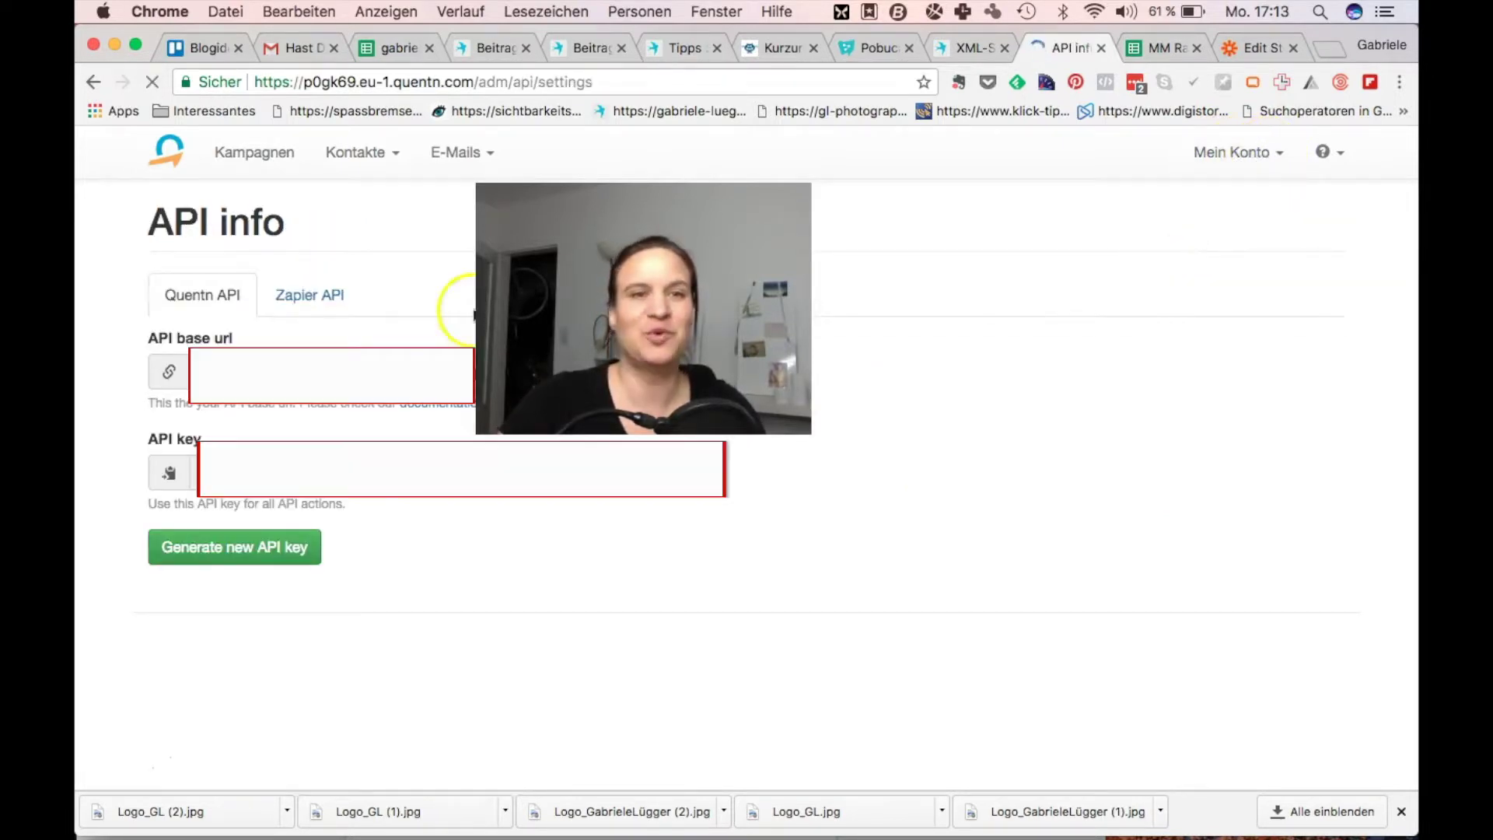
pyautogui.click(319, 295)
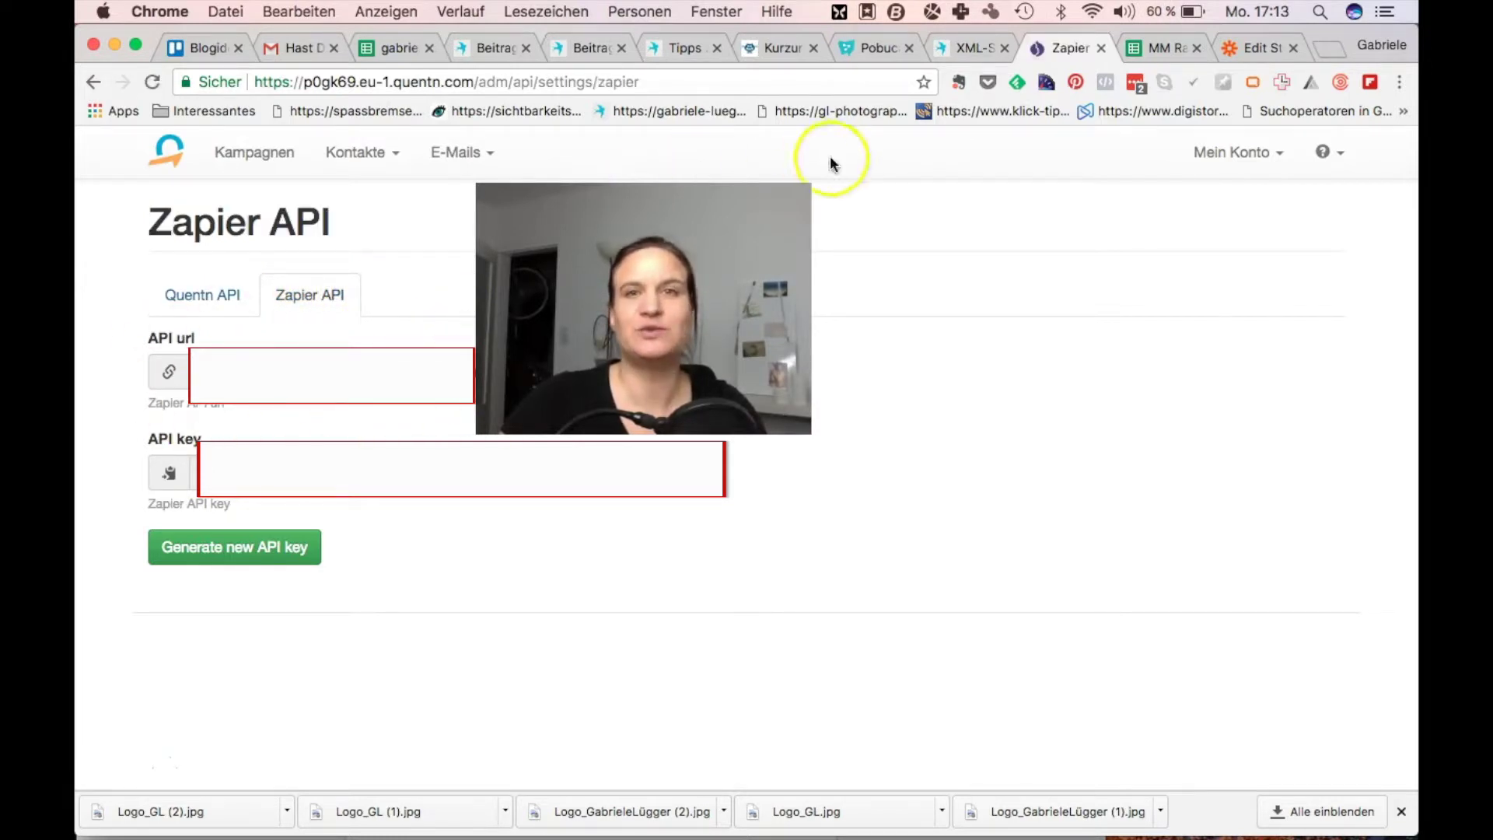
# Return to the zap editor, test the Quentn.com account added 12 days ago and save the account choice.
pyautogui.click(1254, 47)
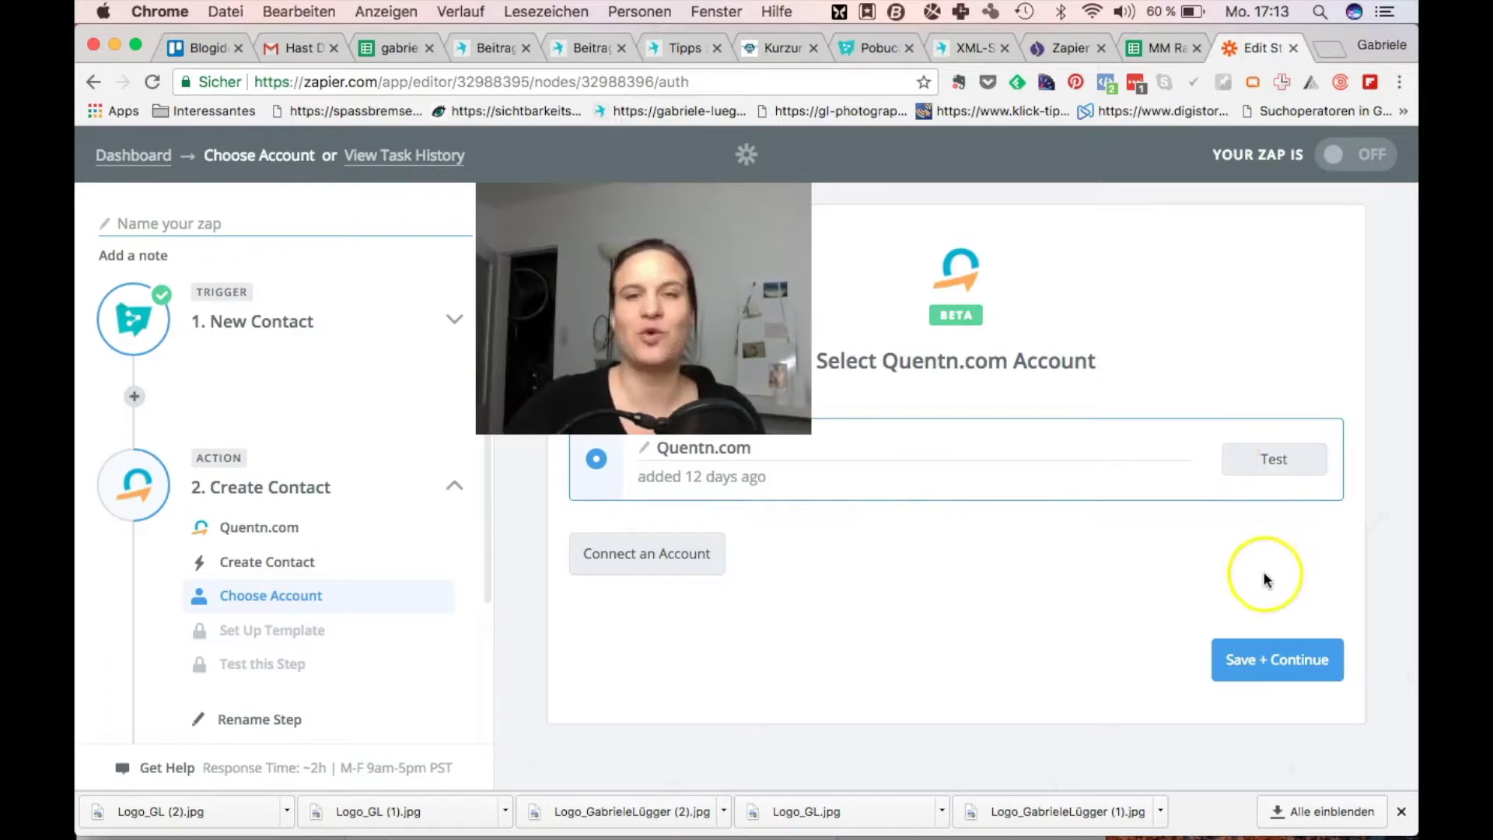
pyautogui.click(1277, 460)
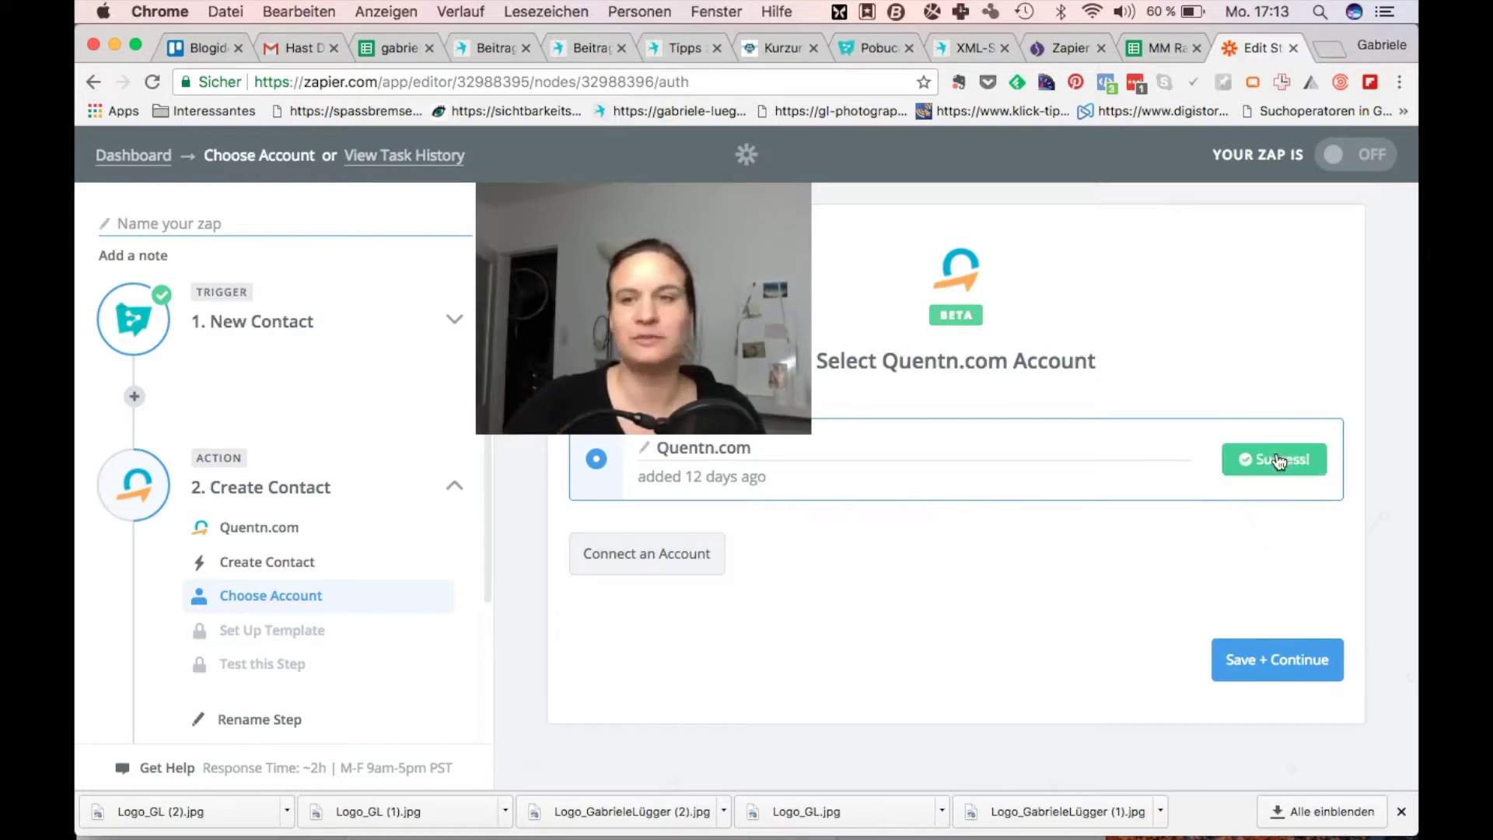
pyautogui.click(1278, 660)
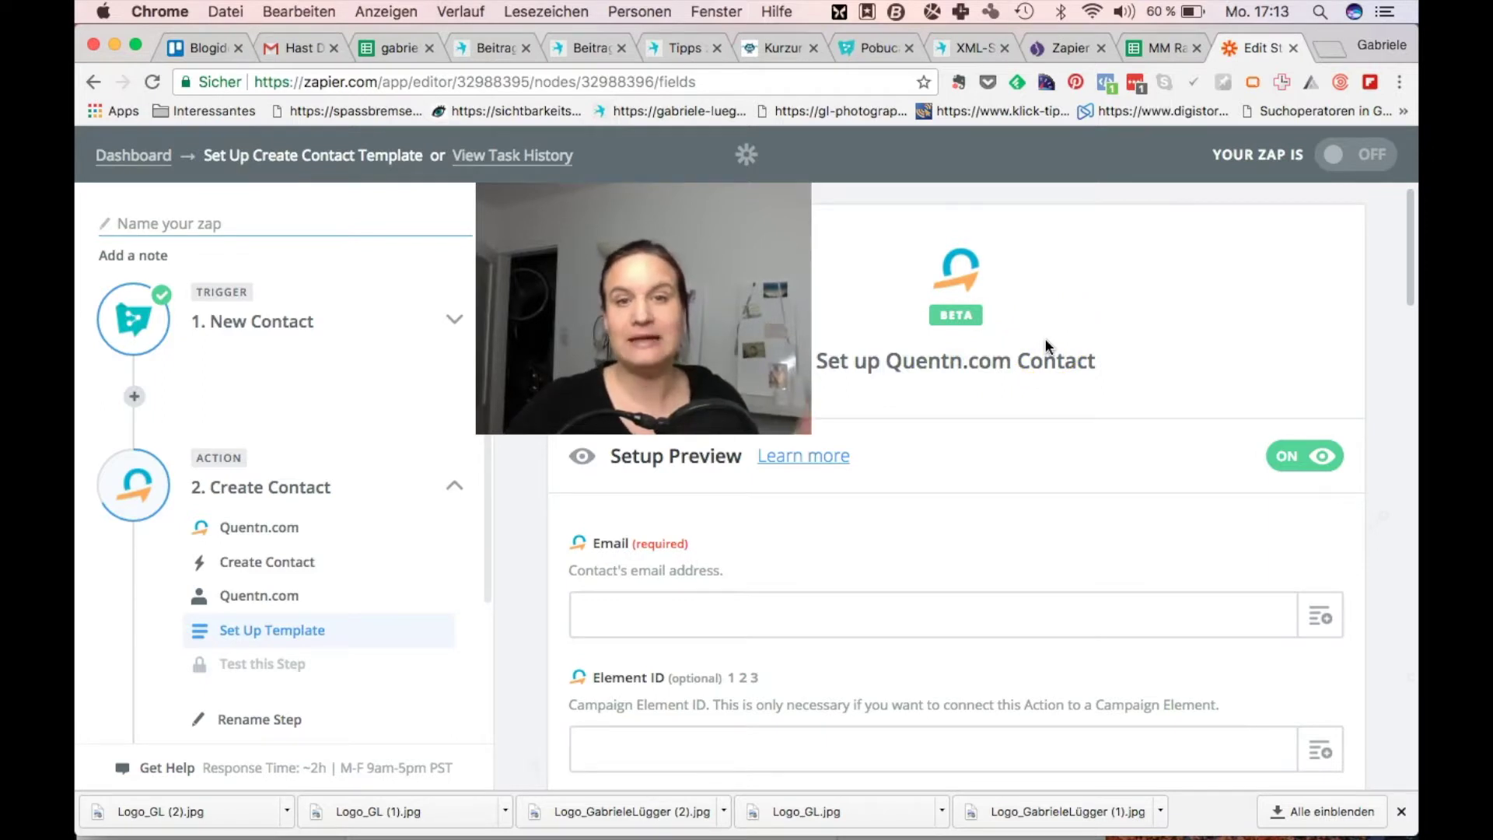
# Map the Pobuca contact's Email to the Quentn.com Email field and set the Element ID to 356.
pyautogui.click(1322, 619)
pyautogui.scroll(-3, 909, 655)
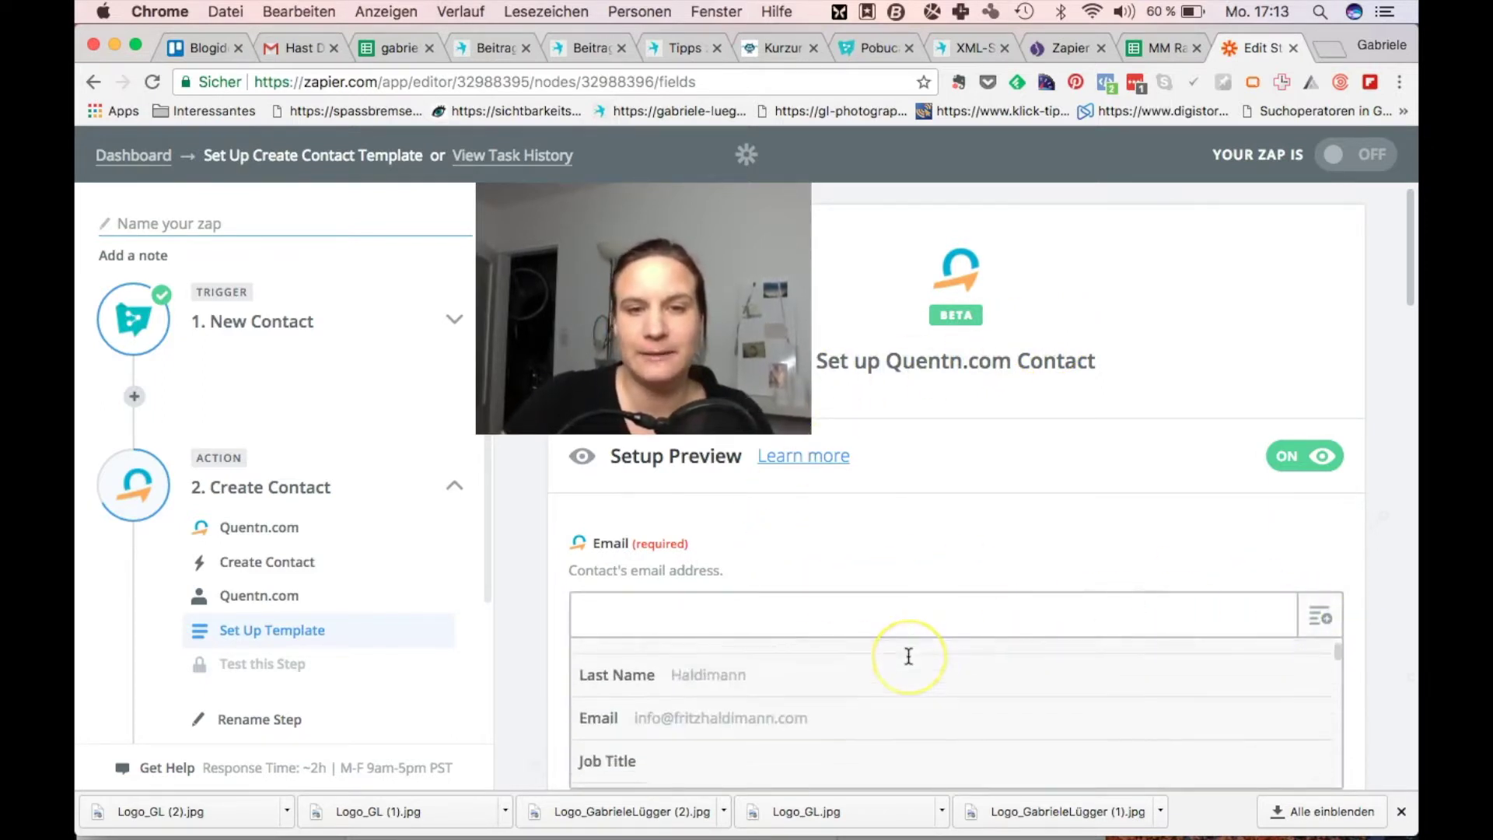
pyautogui.click(772, 709)
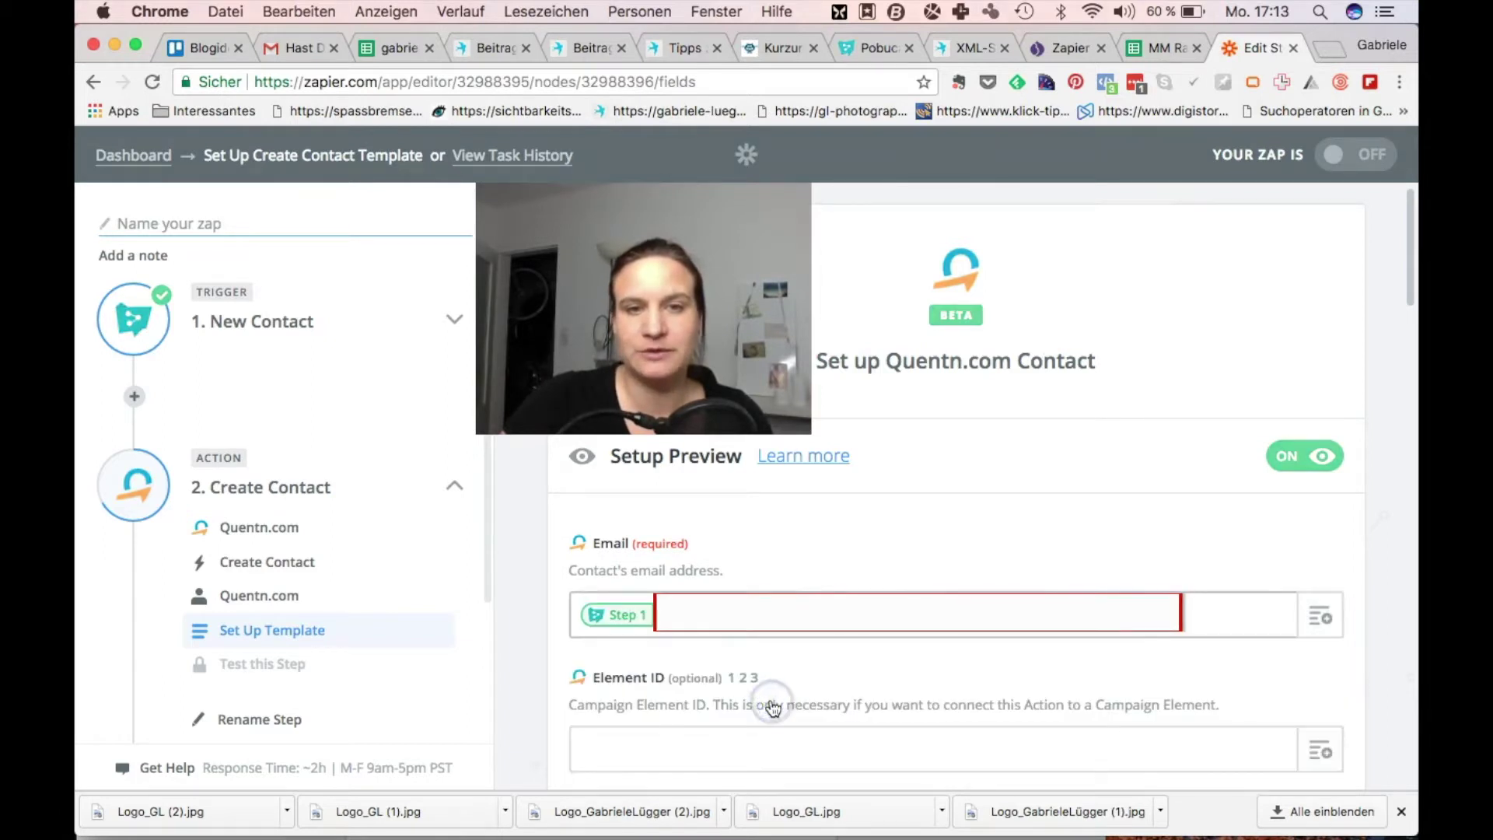
pyautogui.scroll(-2, 879, 563)
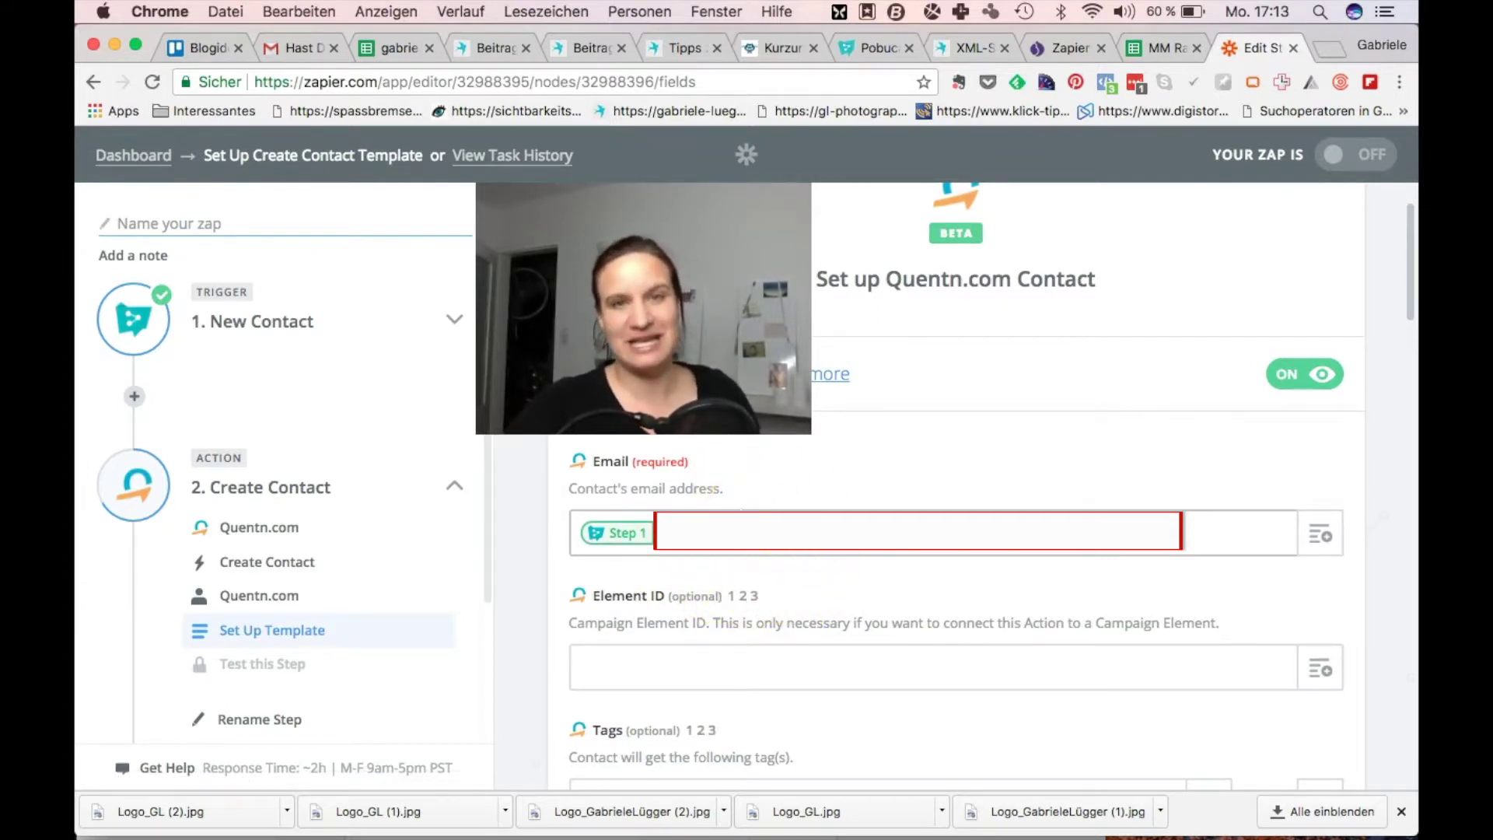
pyautogui.click(629, 667)
pyautogui.write('356')
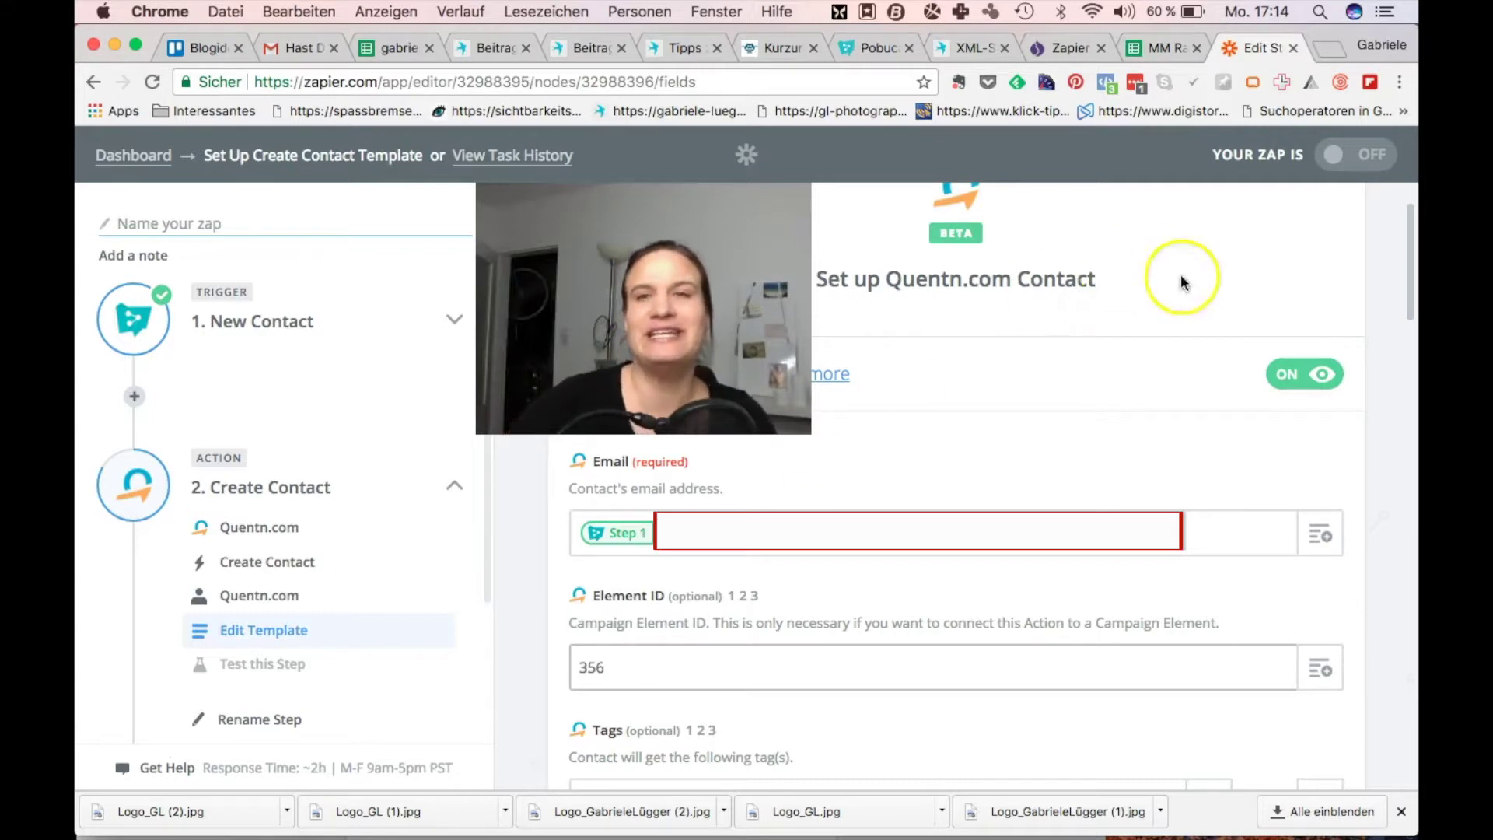
# Switch to Quentn, reopen the first campaign and check the Element ID of its Zapier trigger element.
pyautogui.click(1065, 47)
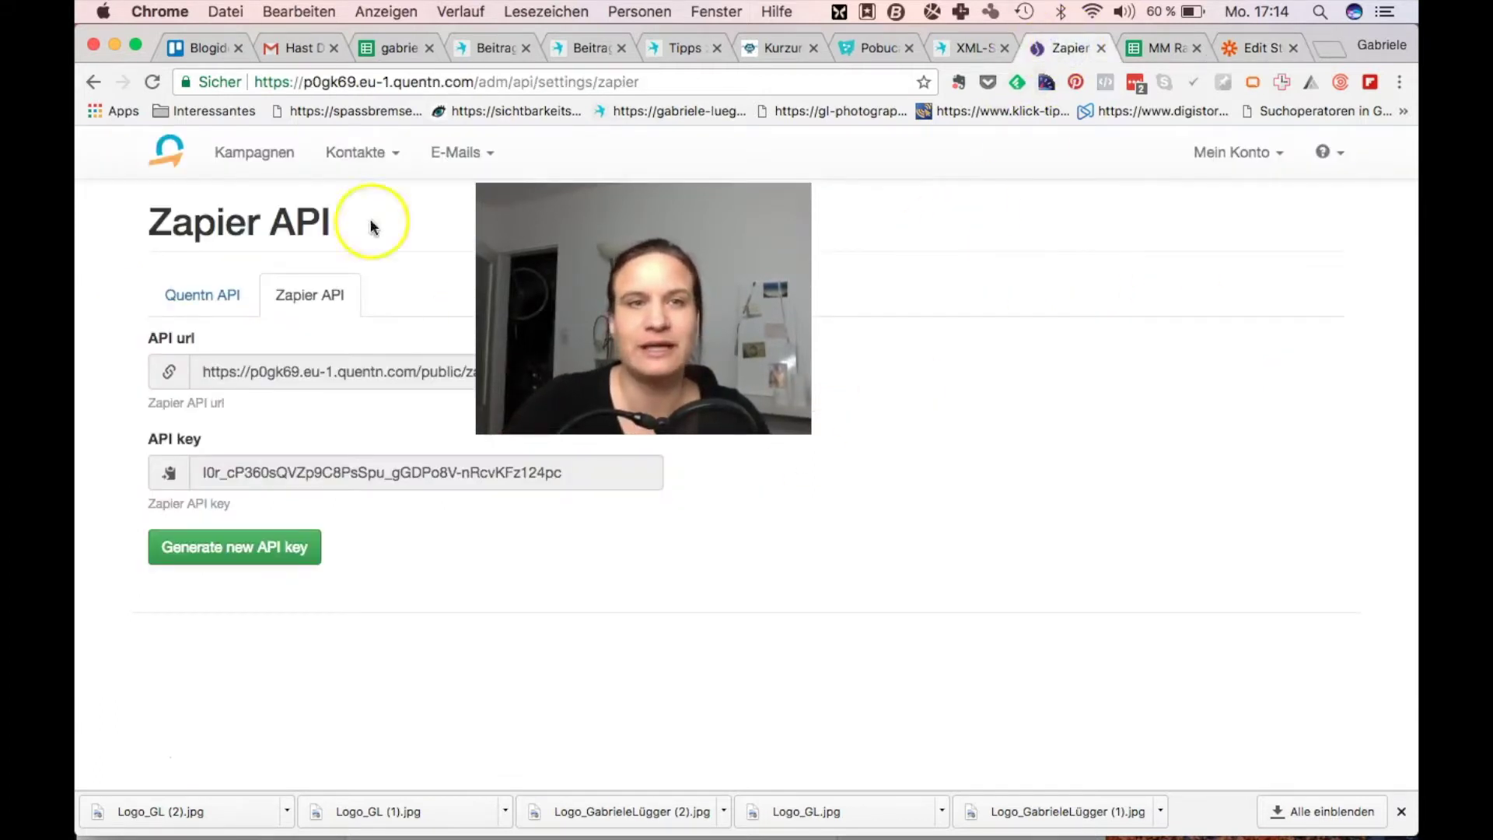
pyautogui.click(244, 154)
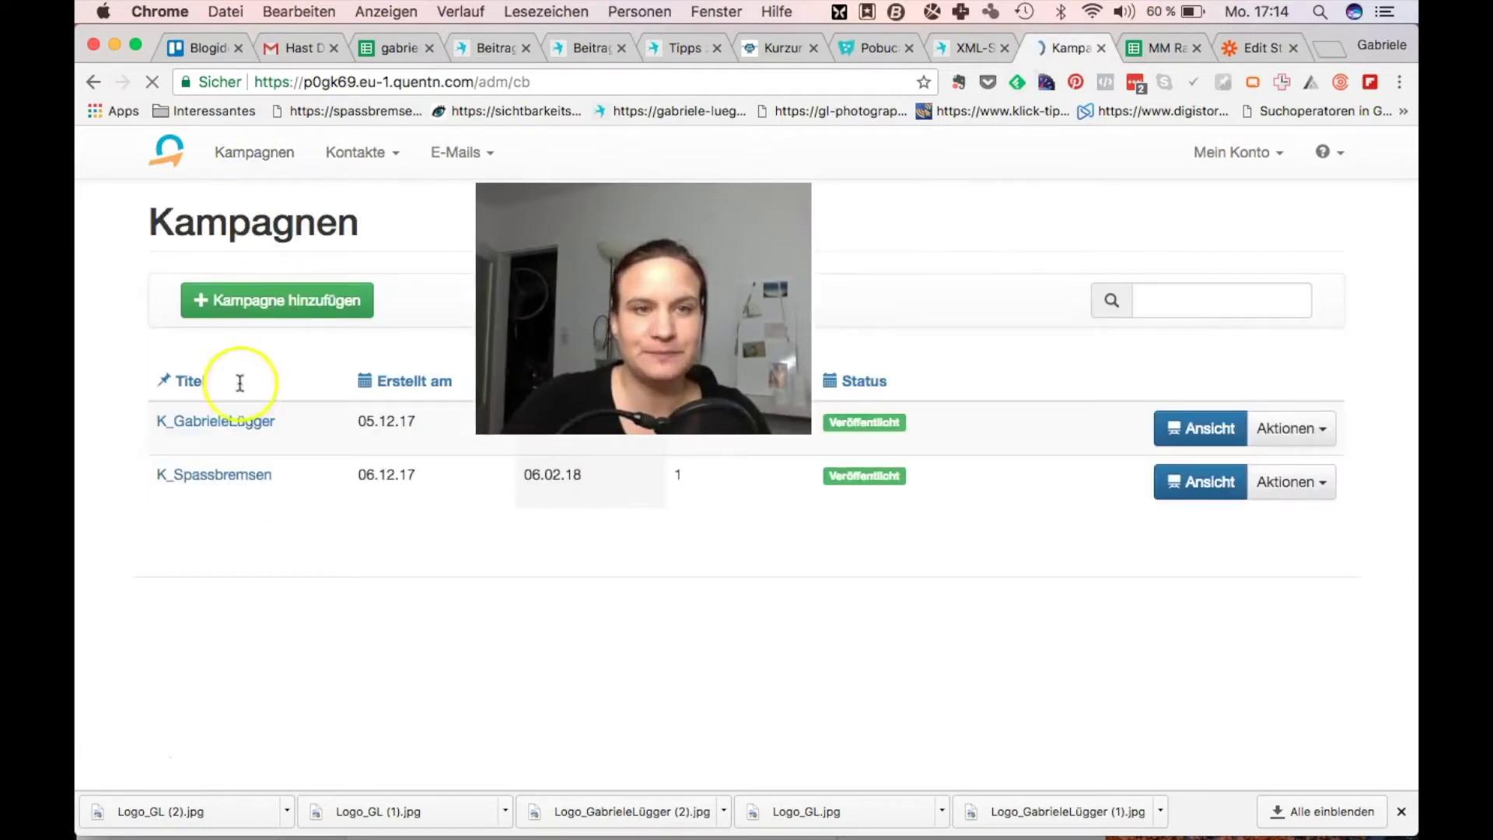
pyautogui.click(226, 422)
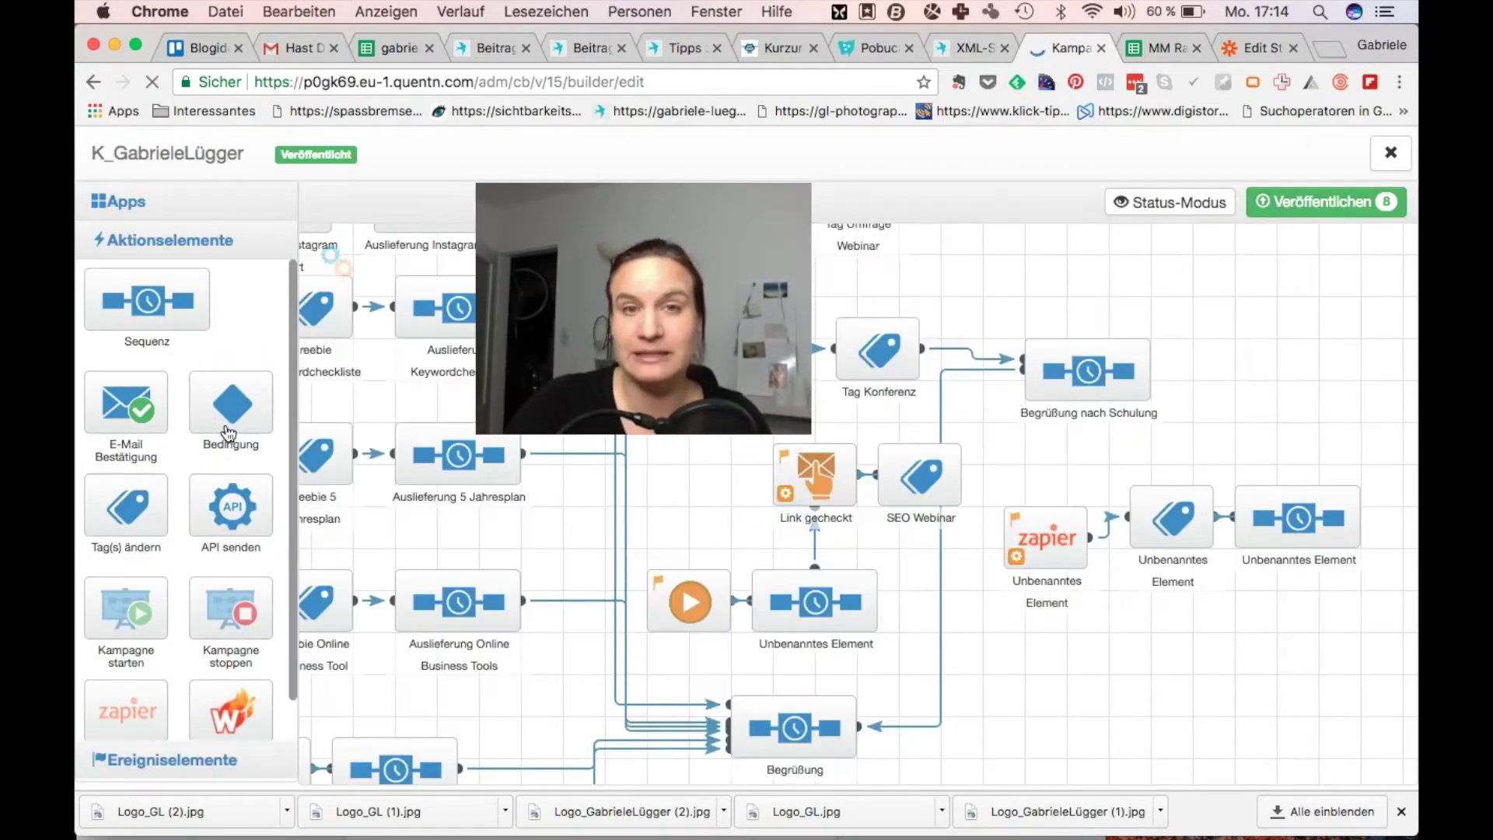
pyautogui.moveTo(1053, 545)
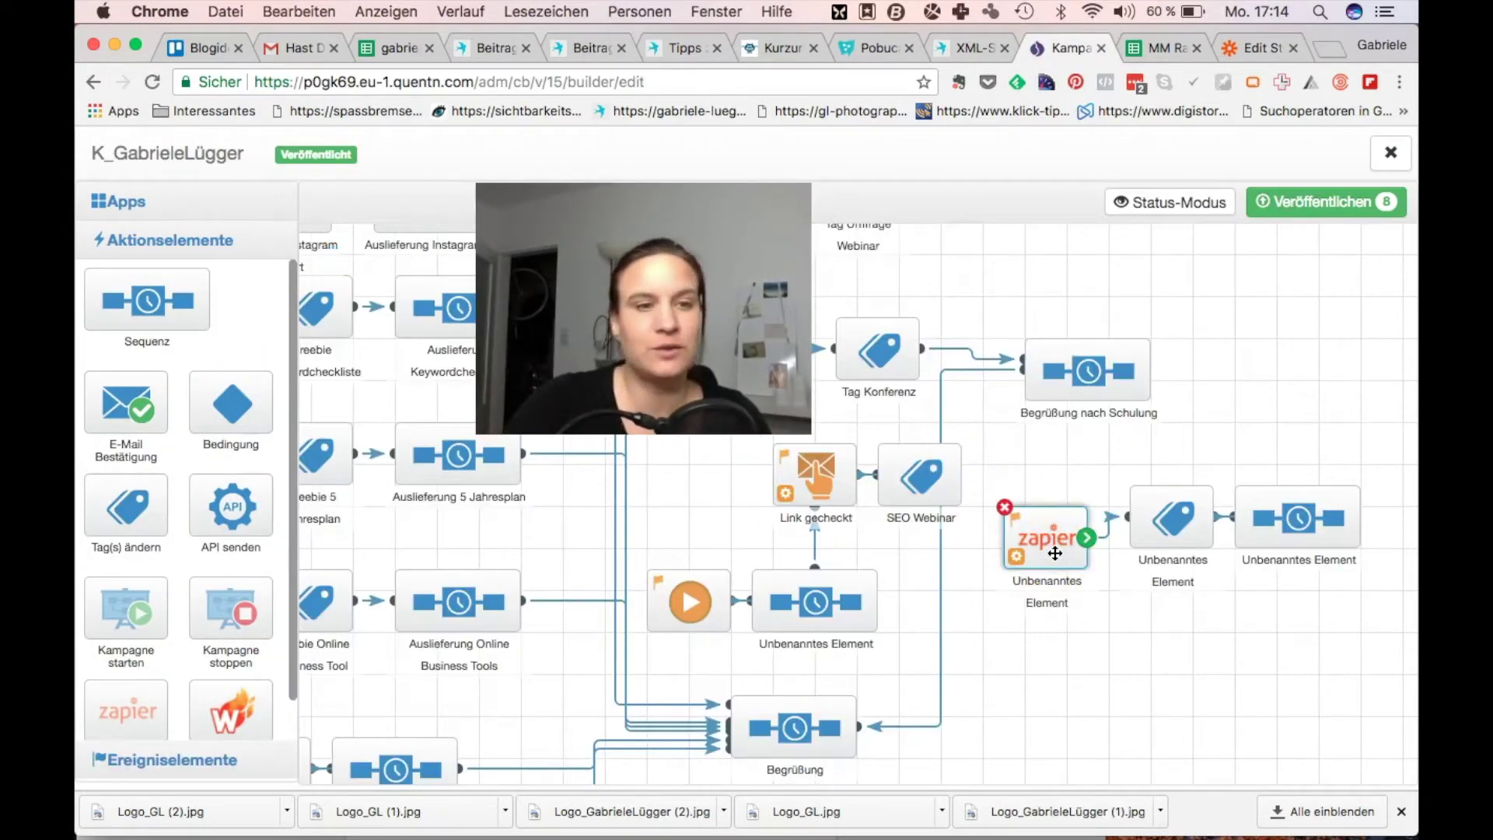
pyautogui.scroll(-1, 122, 658)
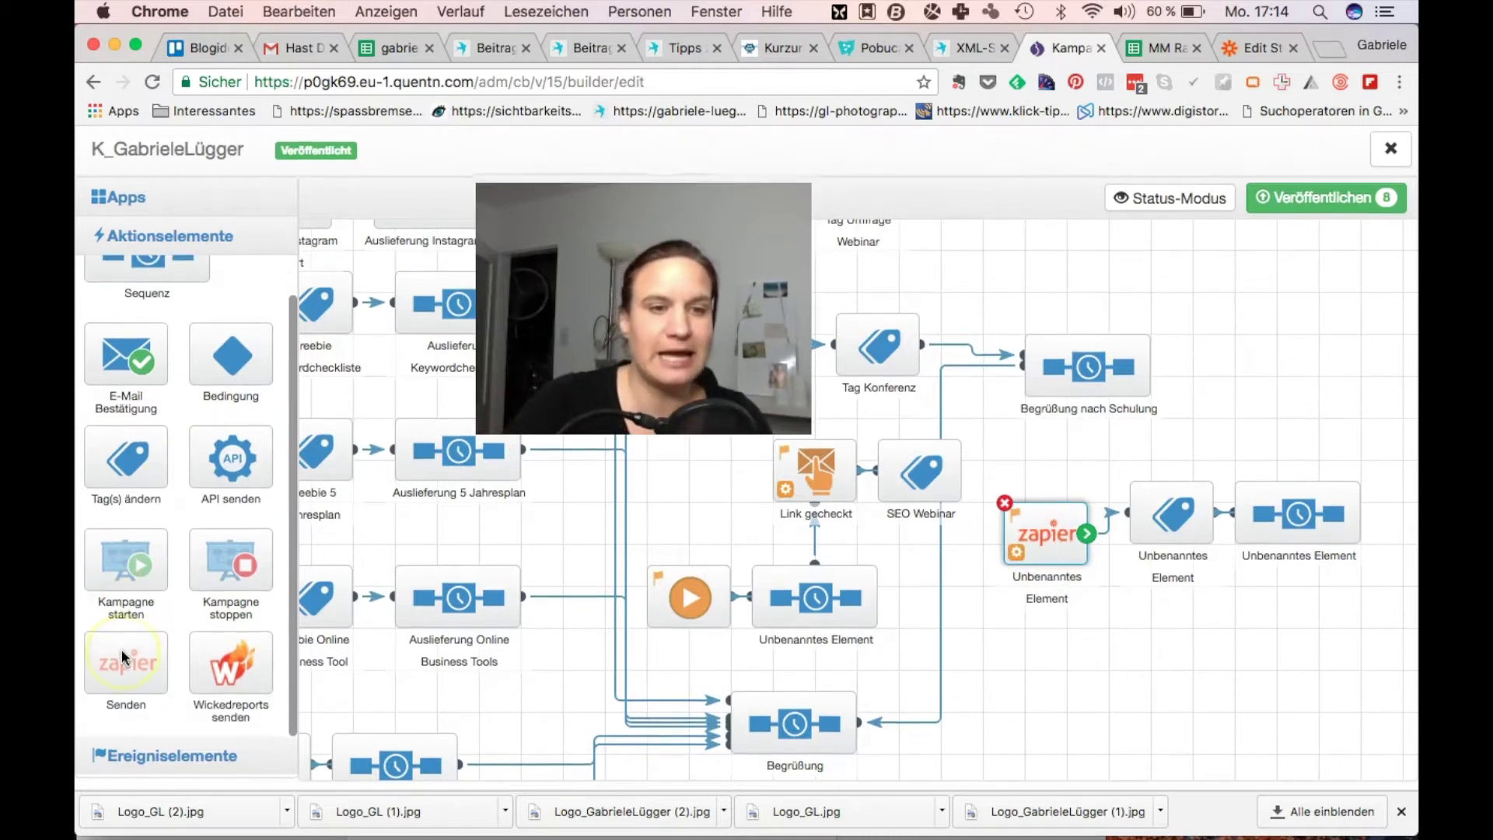
pyautogui.doubleClick(1041, 539)
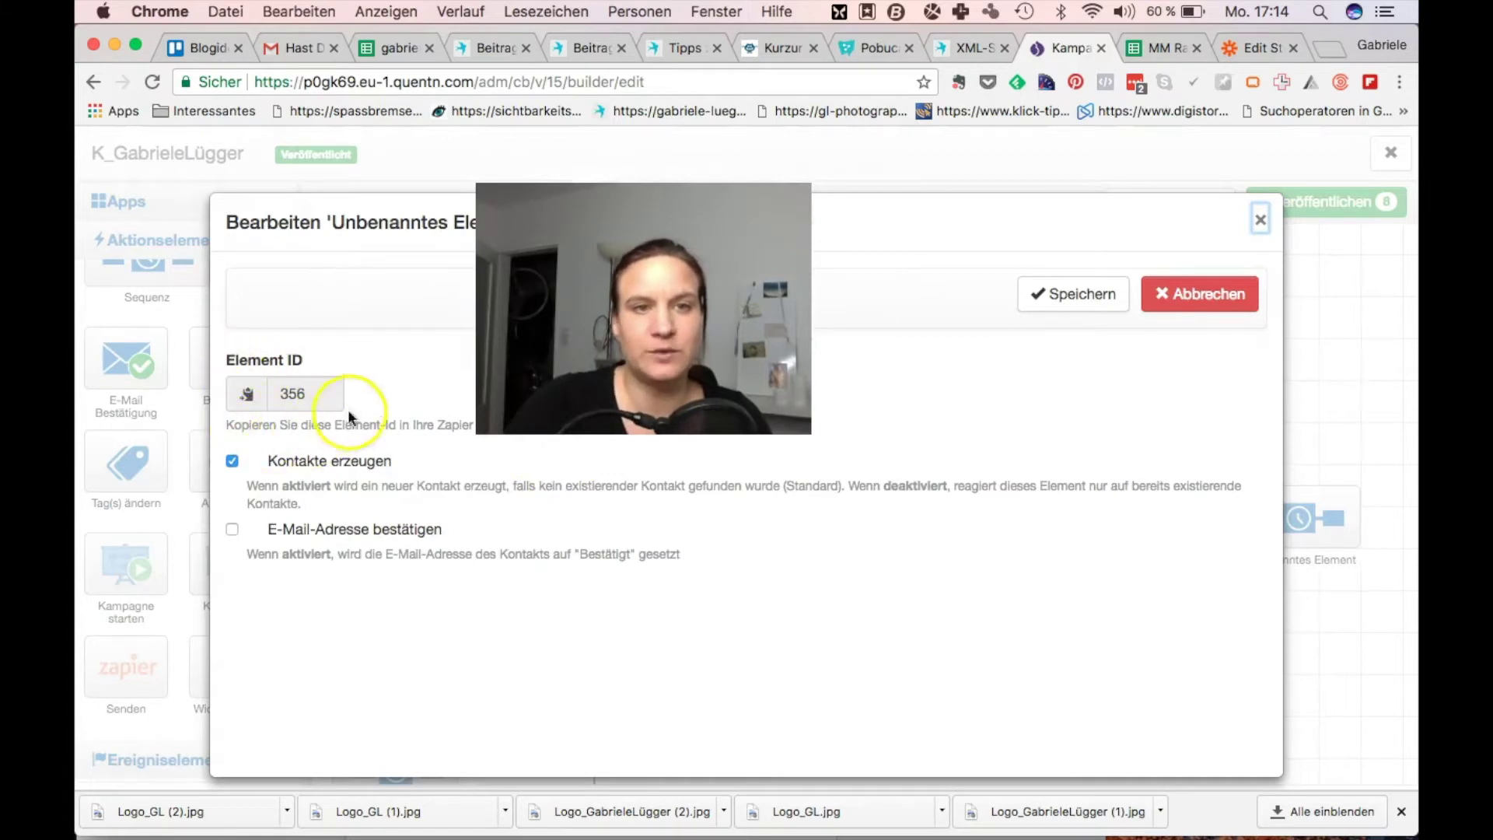
pyautogui.click(1261, 219)
# Return to the zap's contact template and choose Konferenz_Schulung as the tag for new contacts.
pyautogui.click(1259, 47)
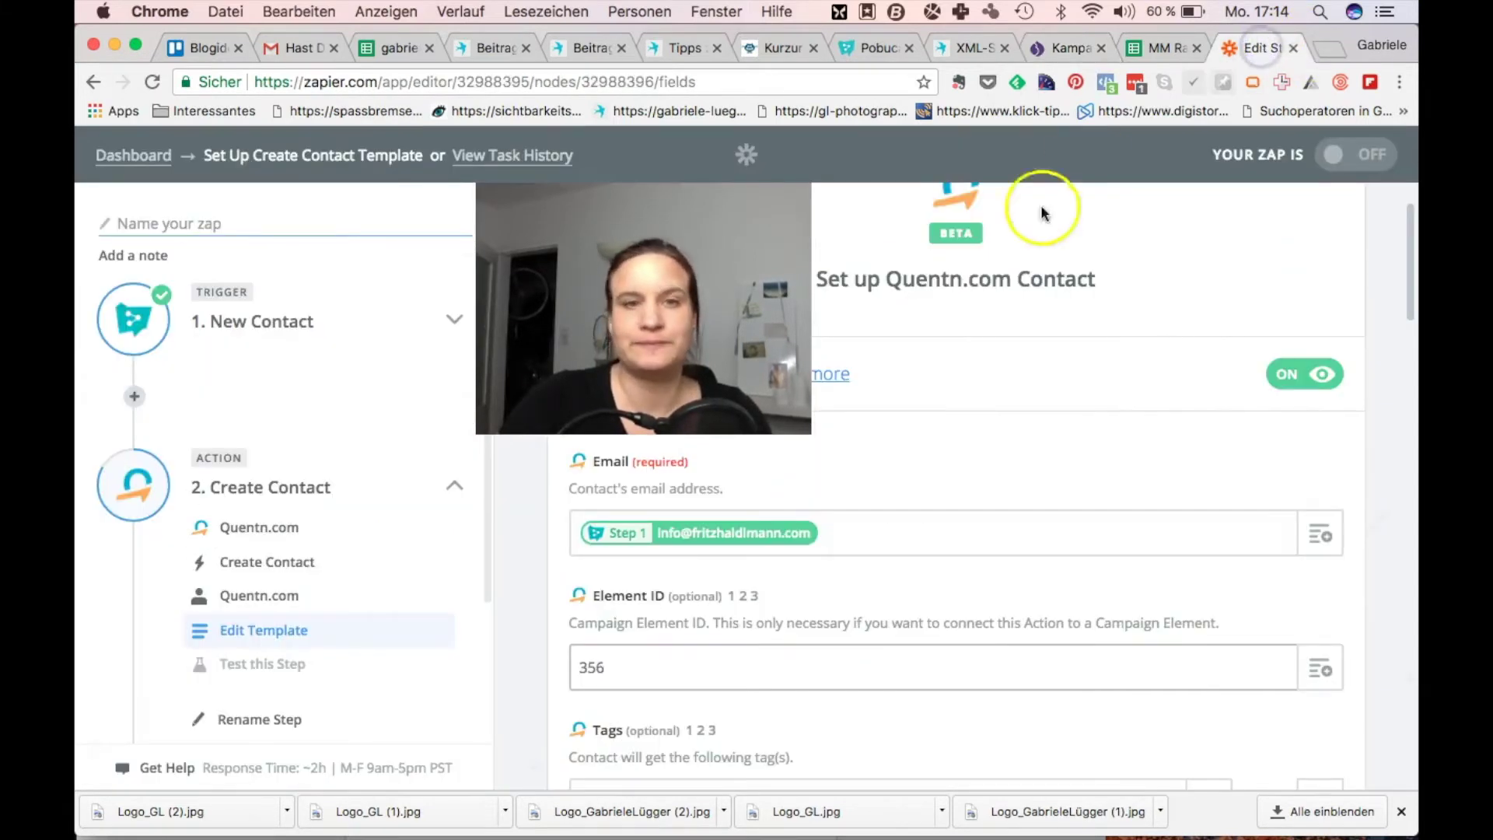
pyautogui.scroll(-3, 890, 523)
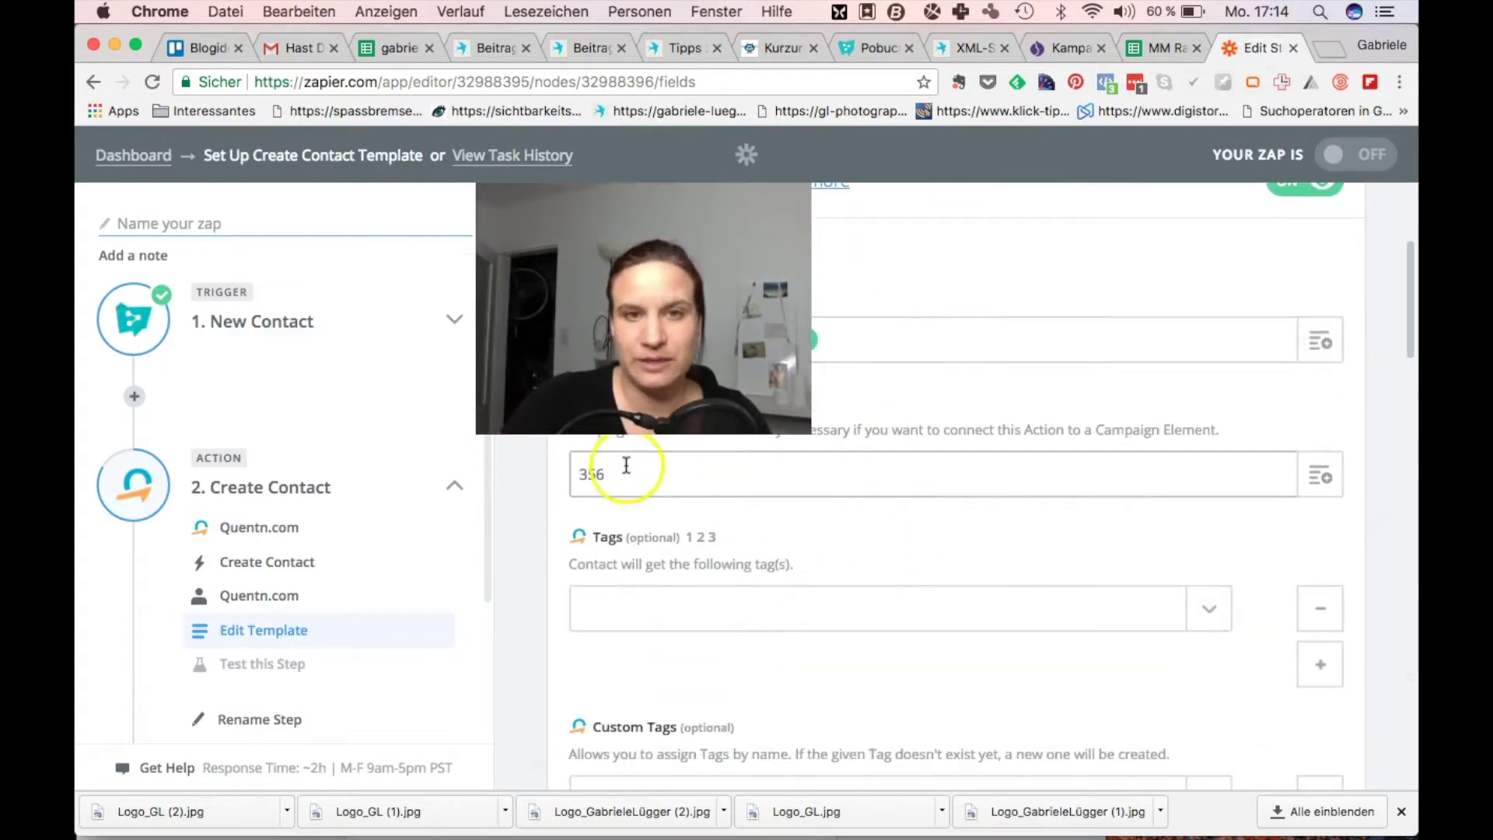
pyautogui.scroll(-1, 753, 574)
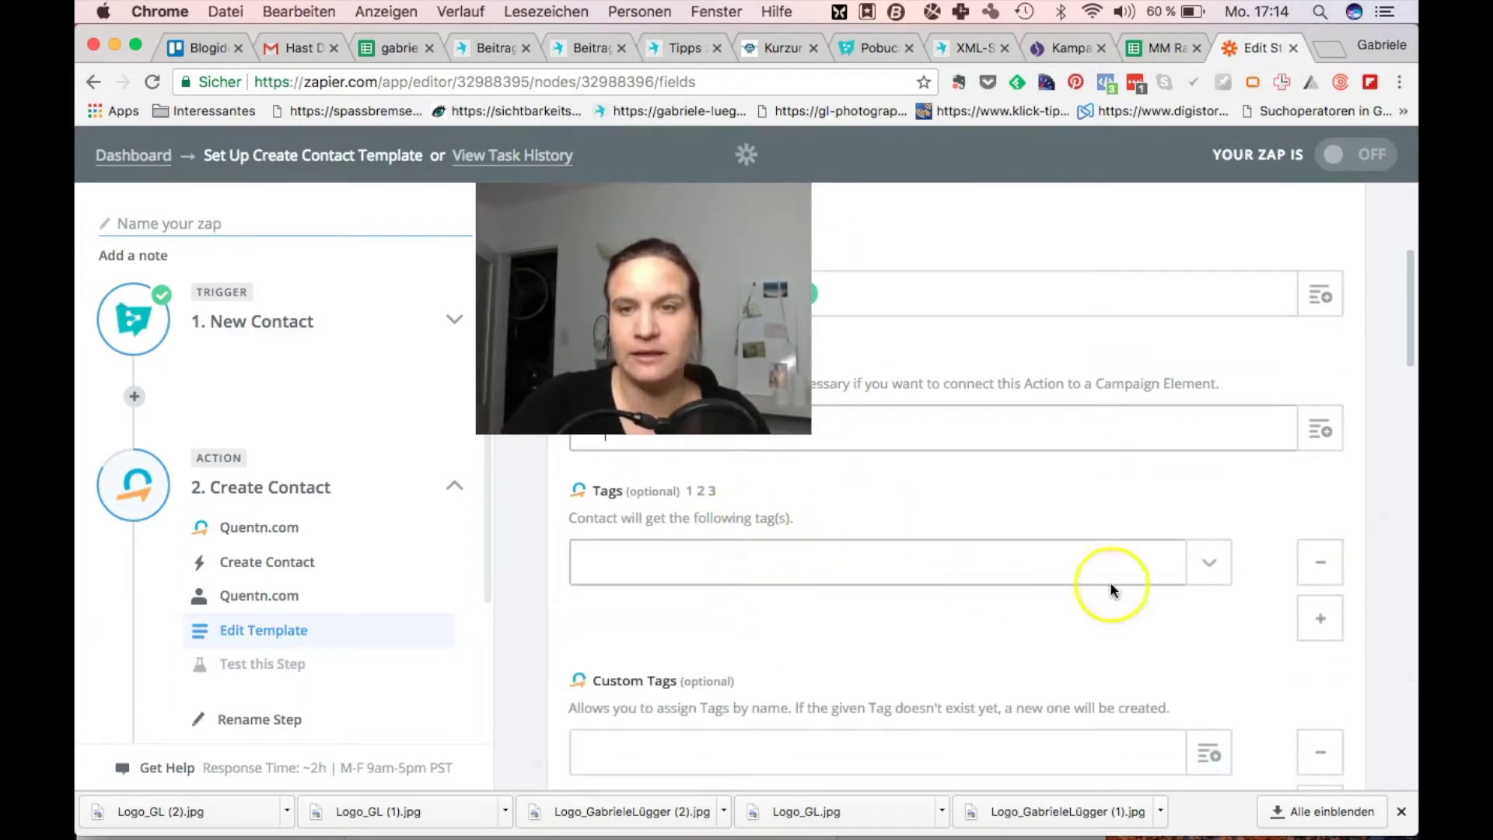
pyautogui.click(1209, 574)
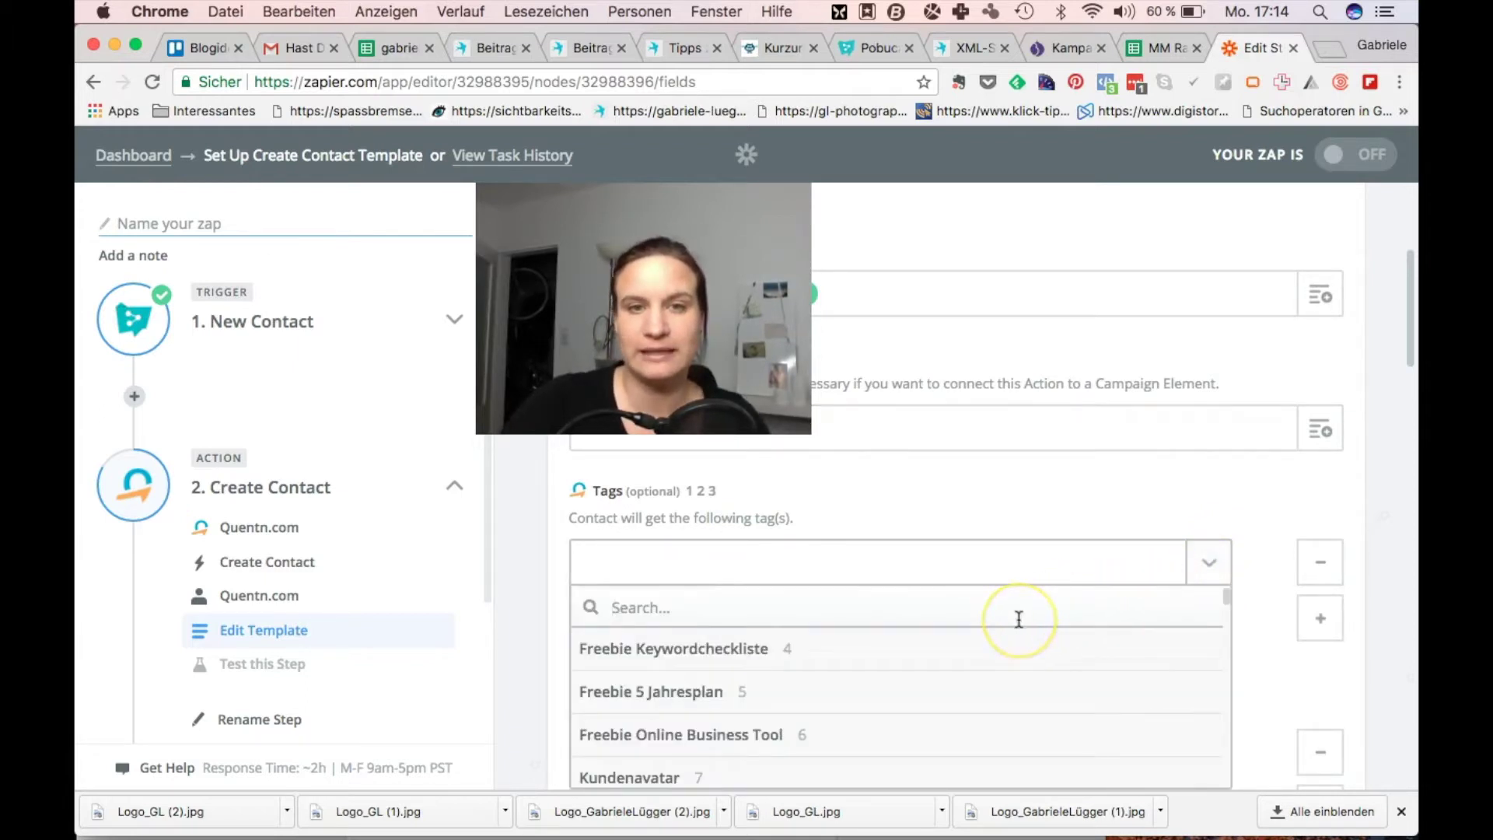
pyautogui.scroll(-15, 1019, 619)
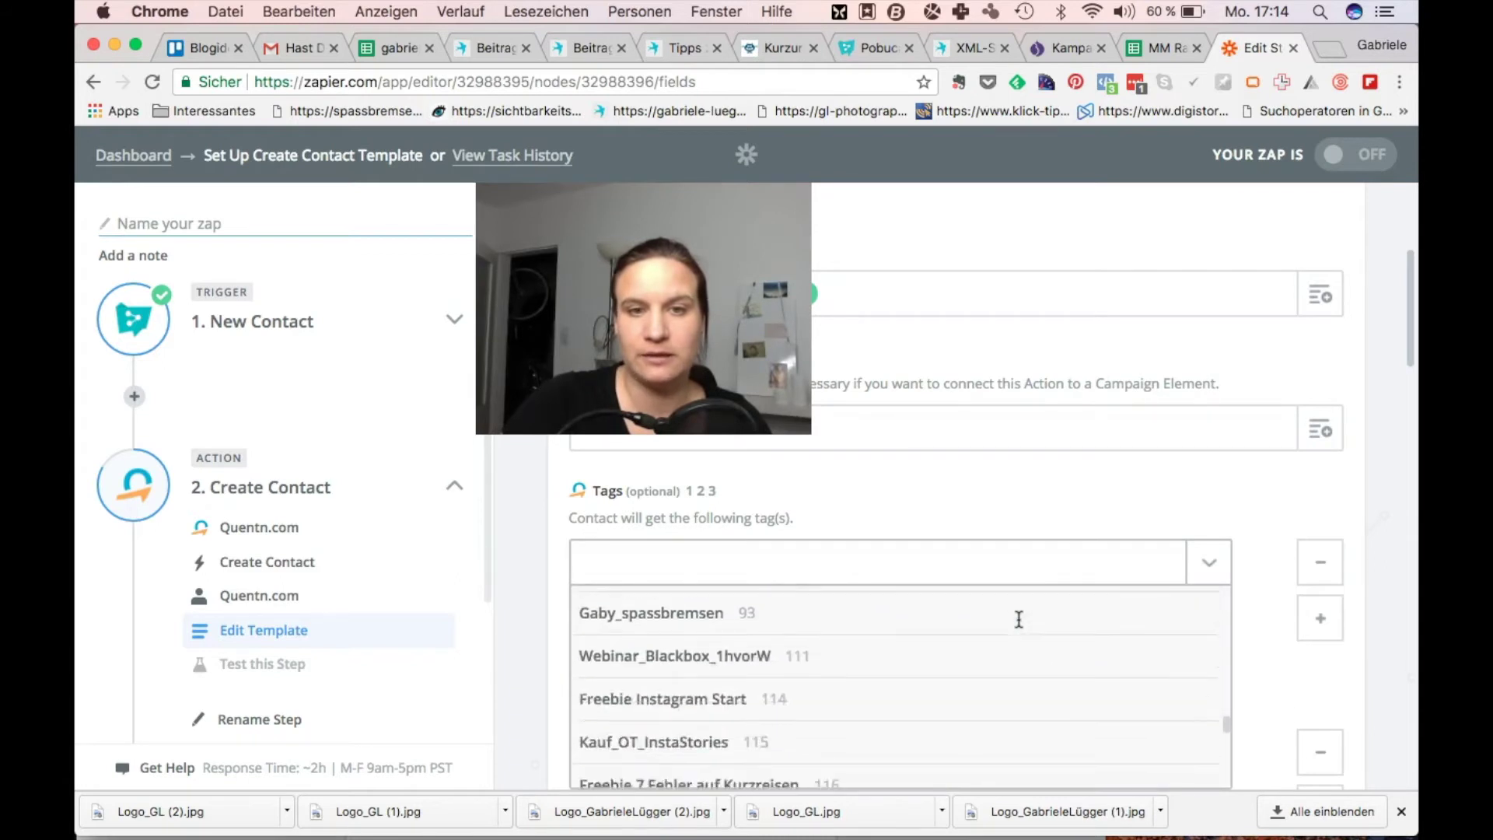
pyautogui.scroll(-3, 847, 610)
pyautogui.click(809, 519)
pyautogui.click(779, 597)
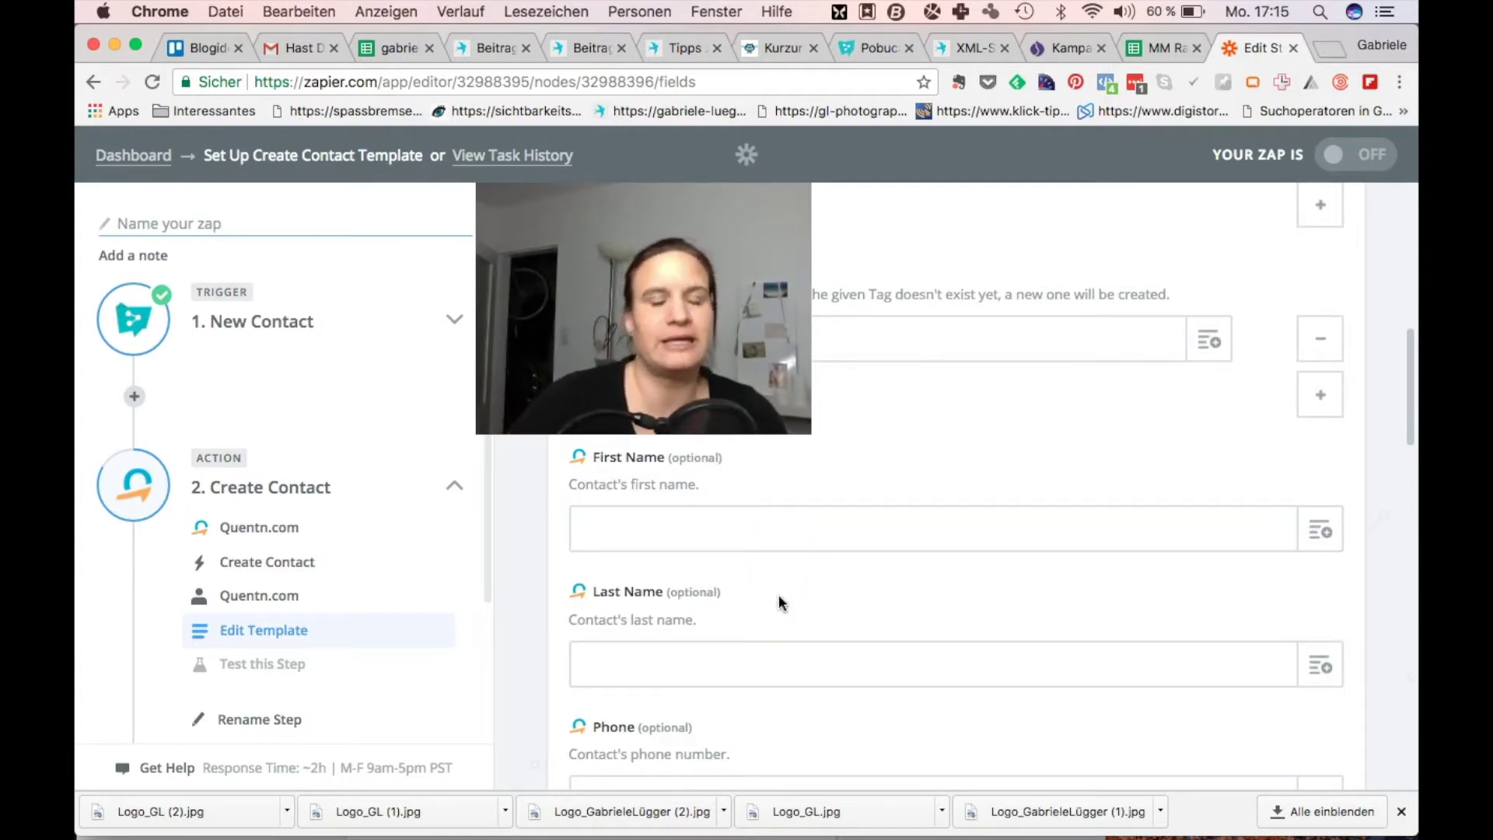
# Leave the remaining optional contact fields empty, continuing to the test step to review the test contact for Quentn.com.
pyautogui.scroll(-3, 778, 599)
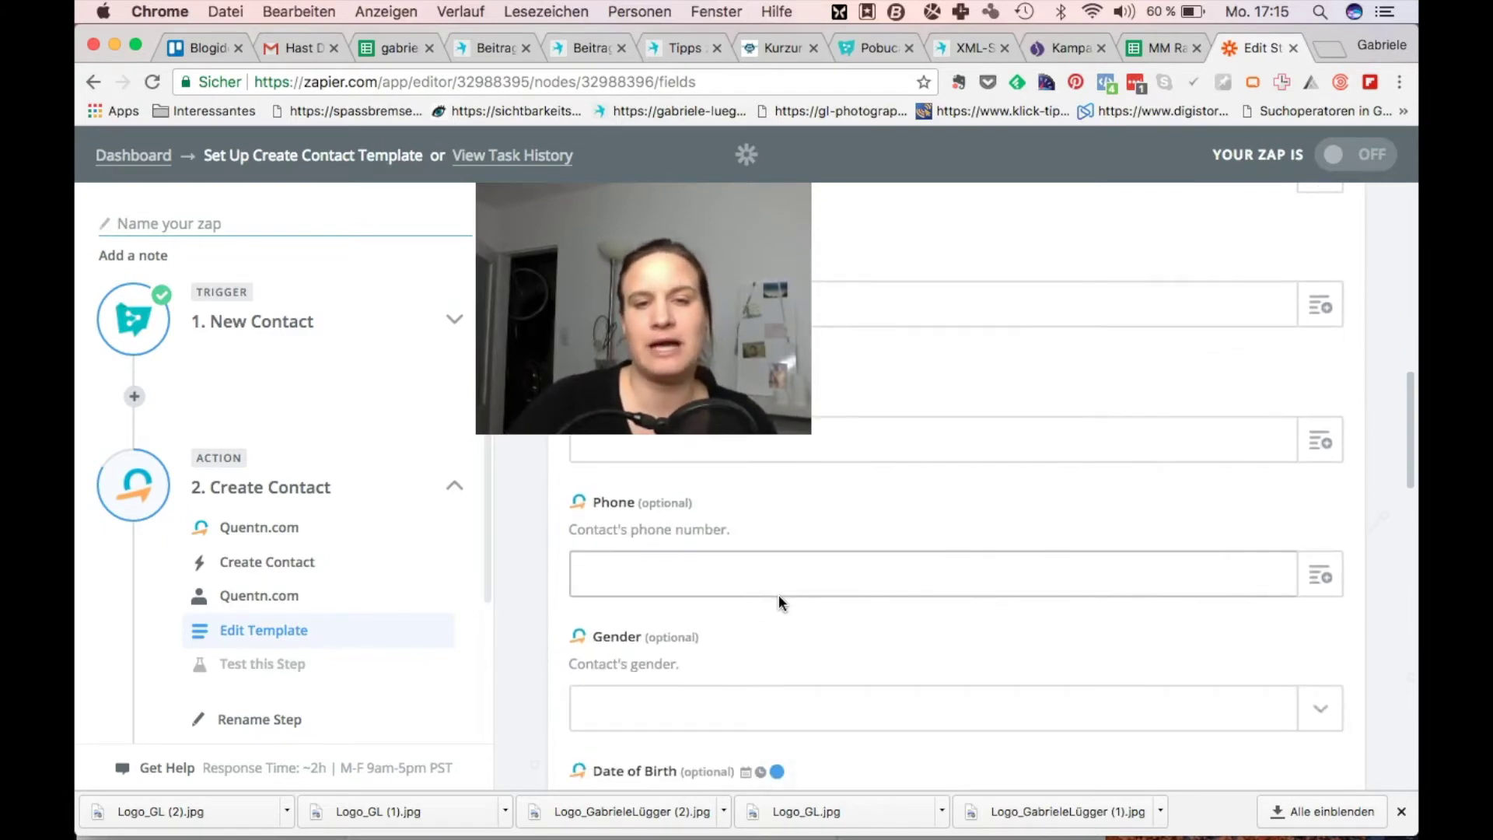
pyautogui.scroll(-5, 778, 599)
pyautogui.scroll(-10, 780, 603)
pyautogui.scroll(-6, 780, 603)
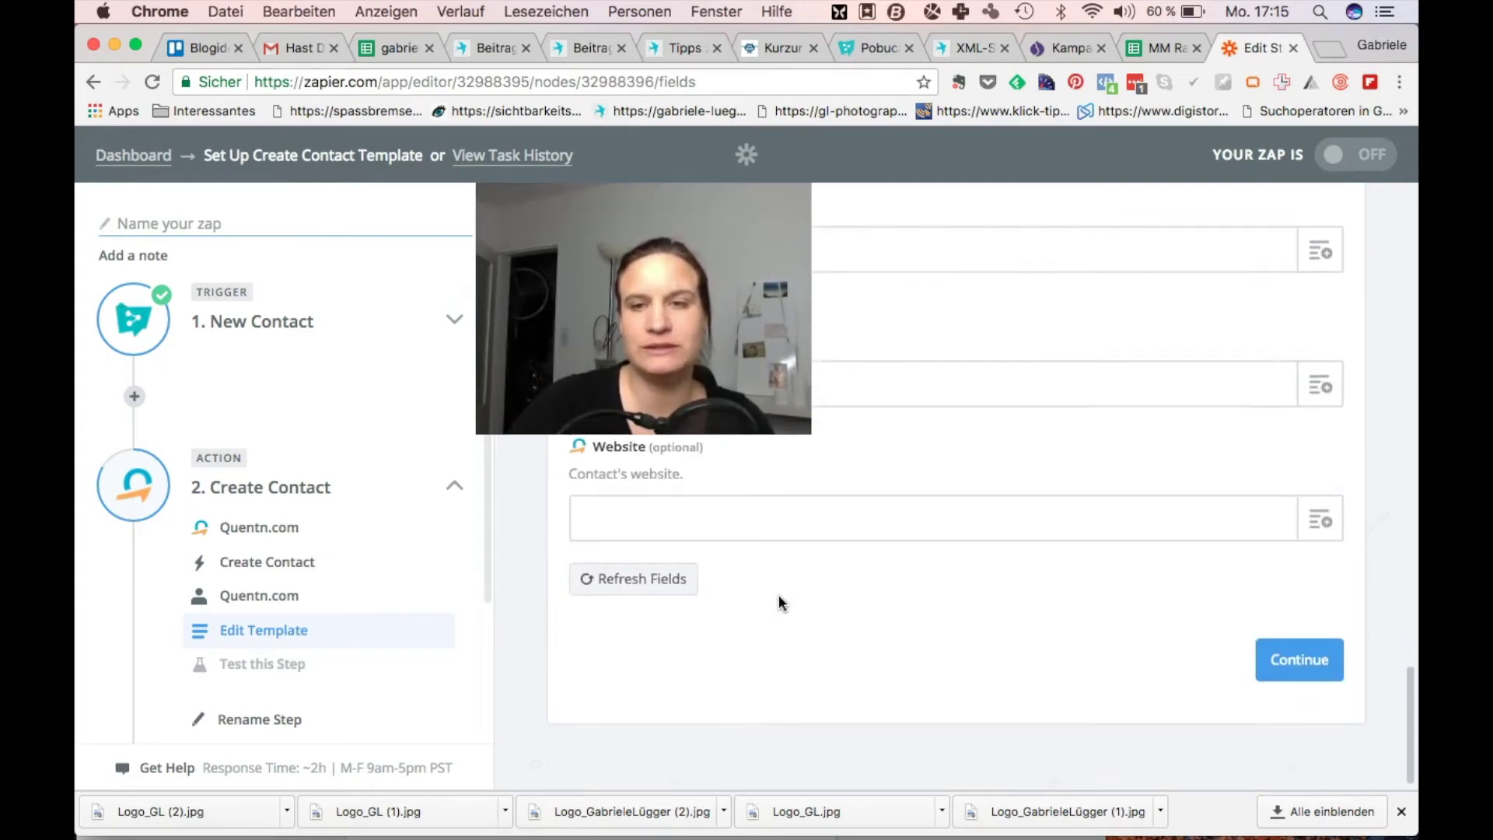
pyautogui.click(1295, 661)
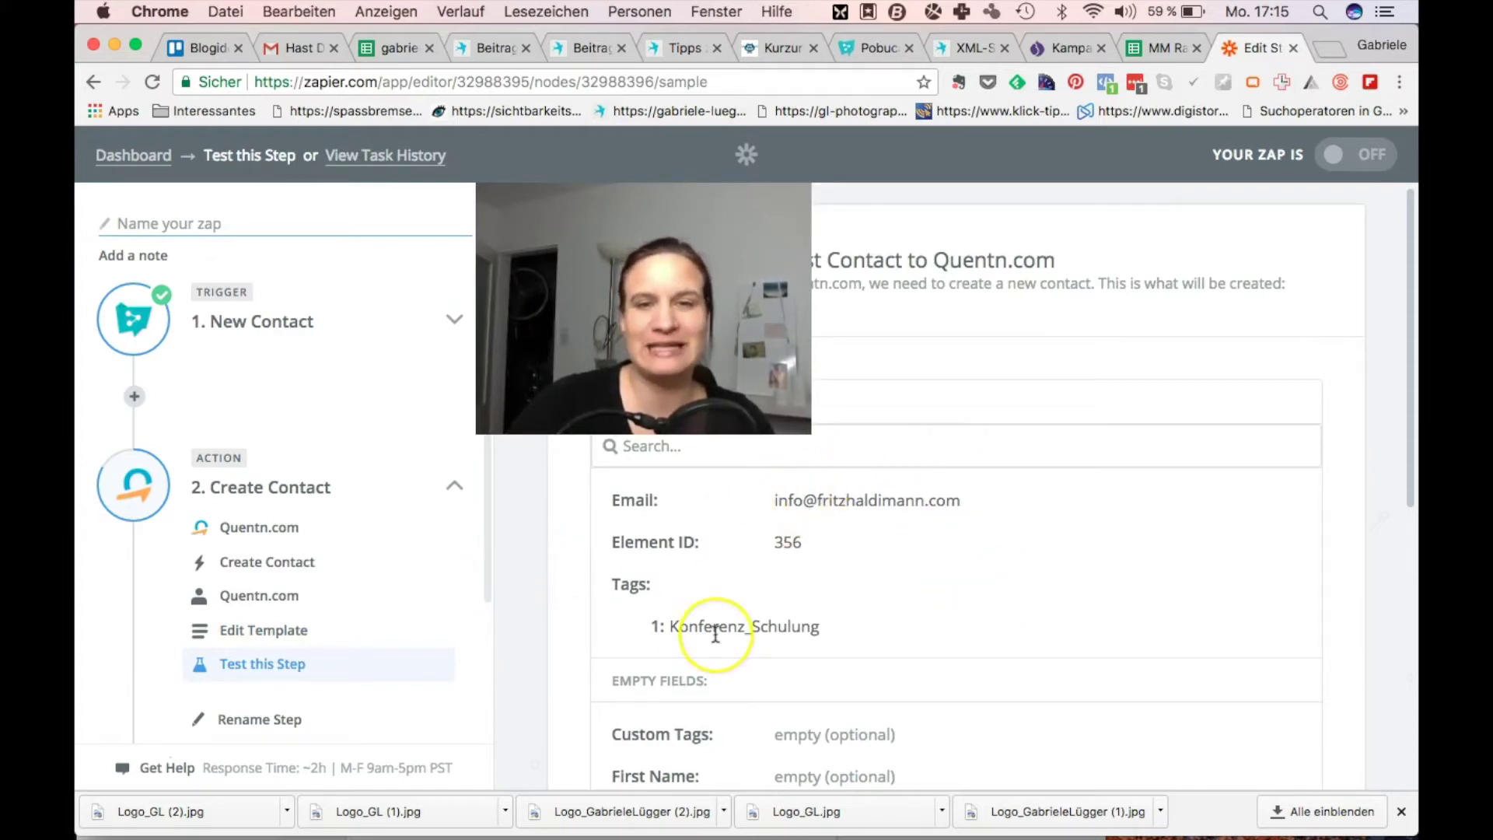
pyautogui.scroll(-10, 716, 634)
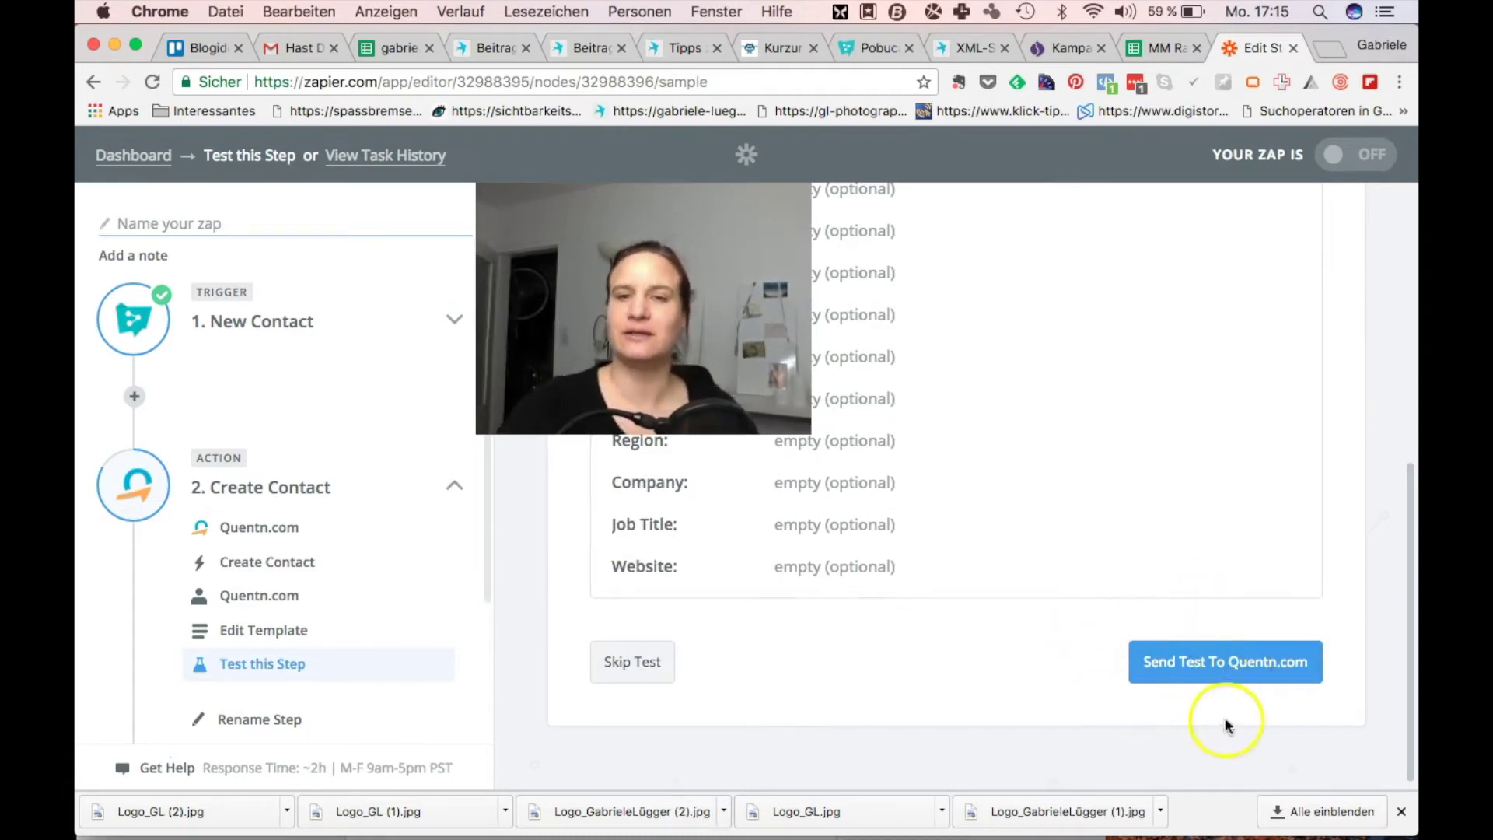
pyautogui.click(1242, 667)
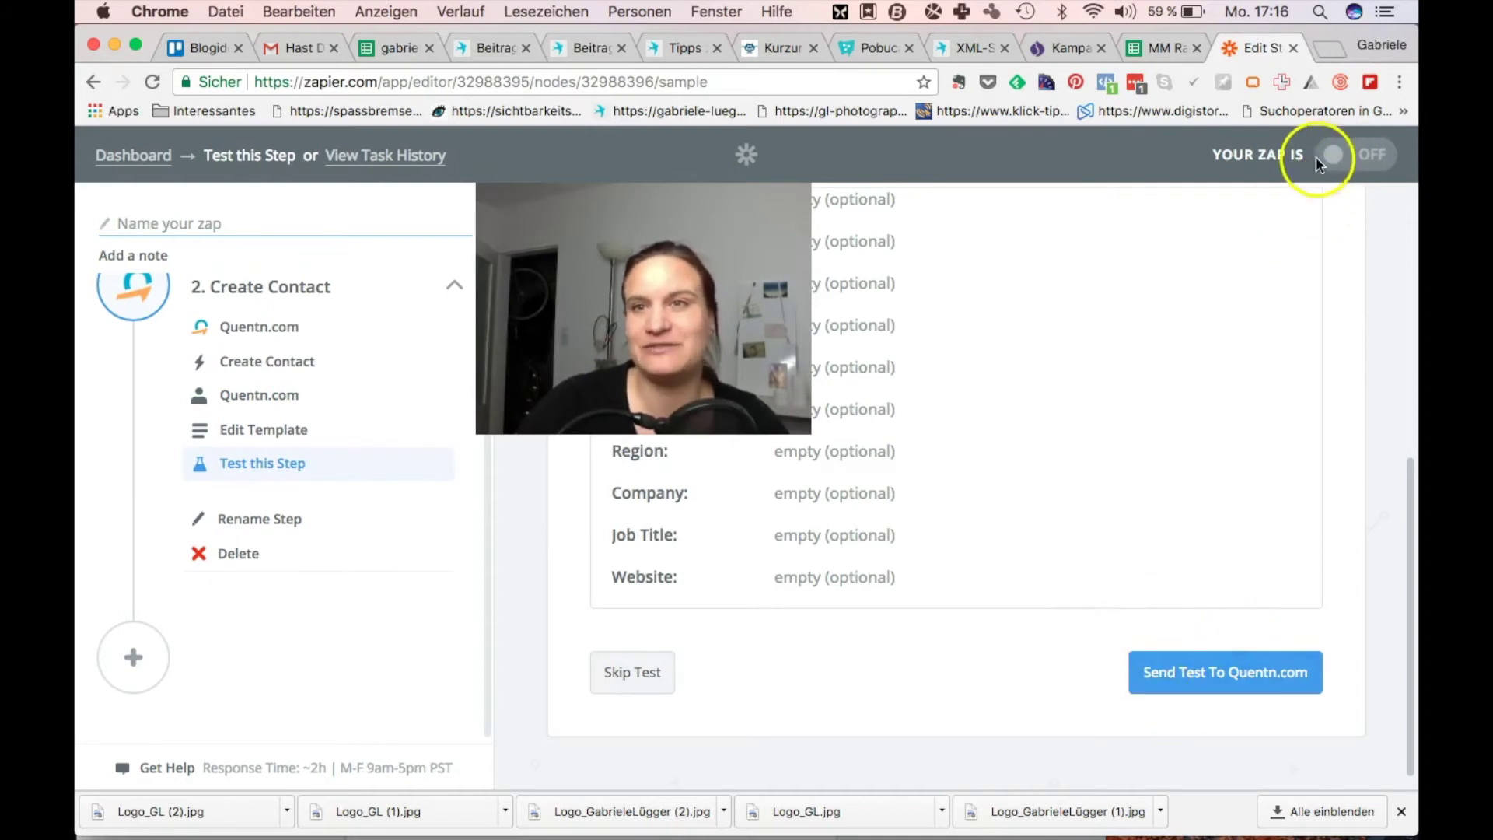
# In the Quentn campaign, enable "E-Mail-Adresse bestätigen" for the Zapier element and close its settings without saving.
pyautogui.click(1071, 47)
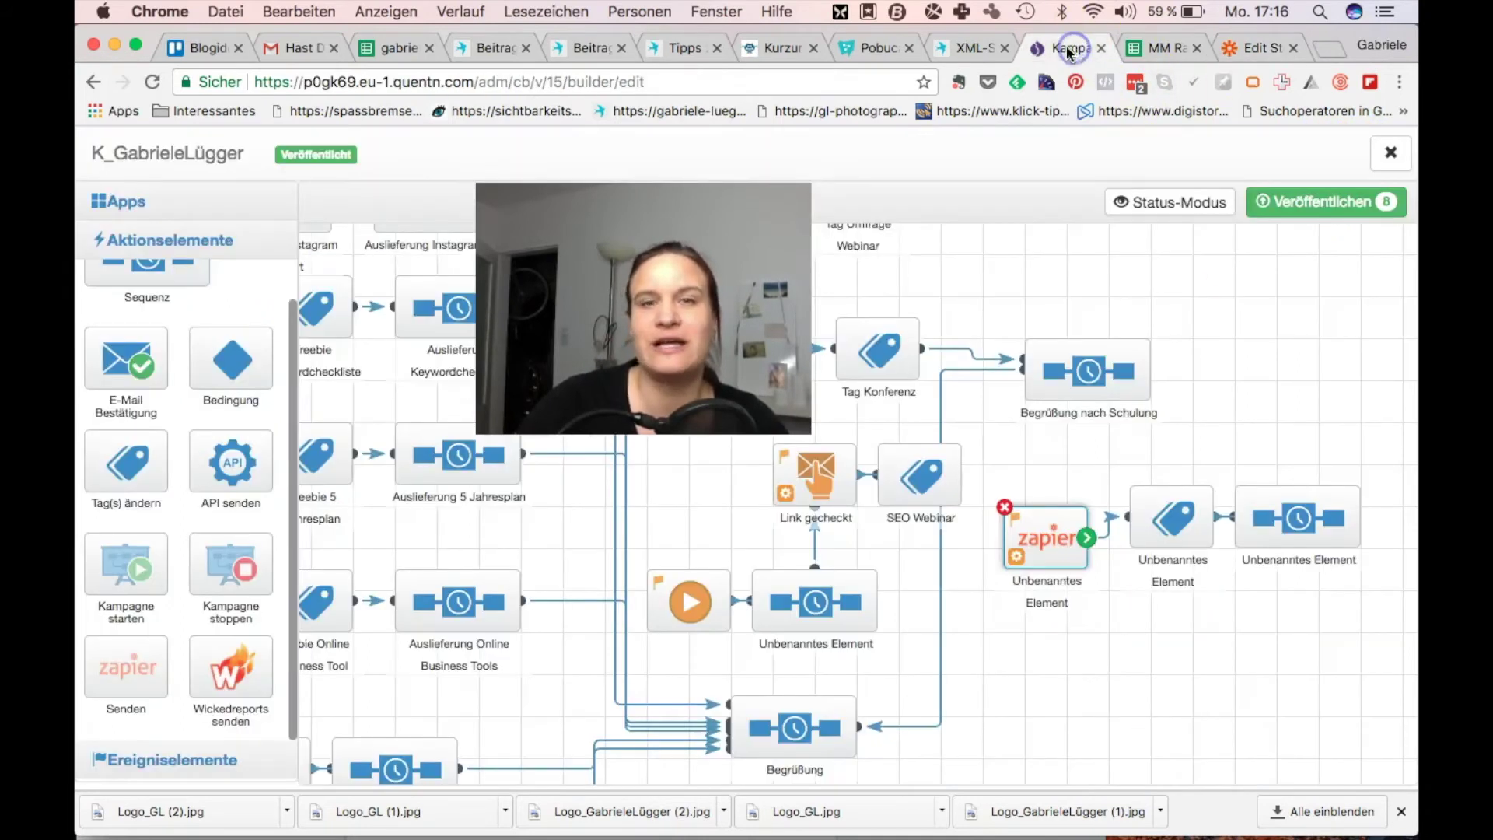
pyautogui.doubleClick(1046, 541)
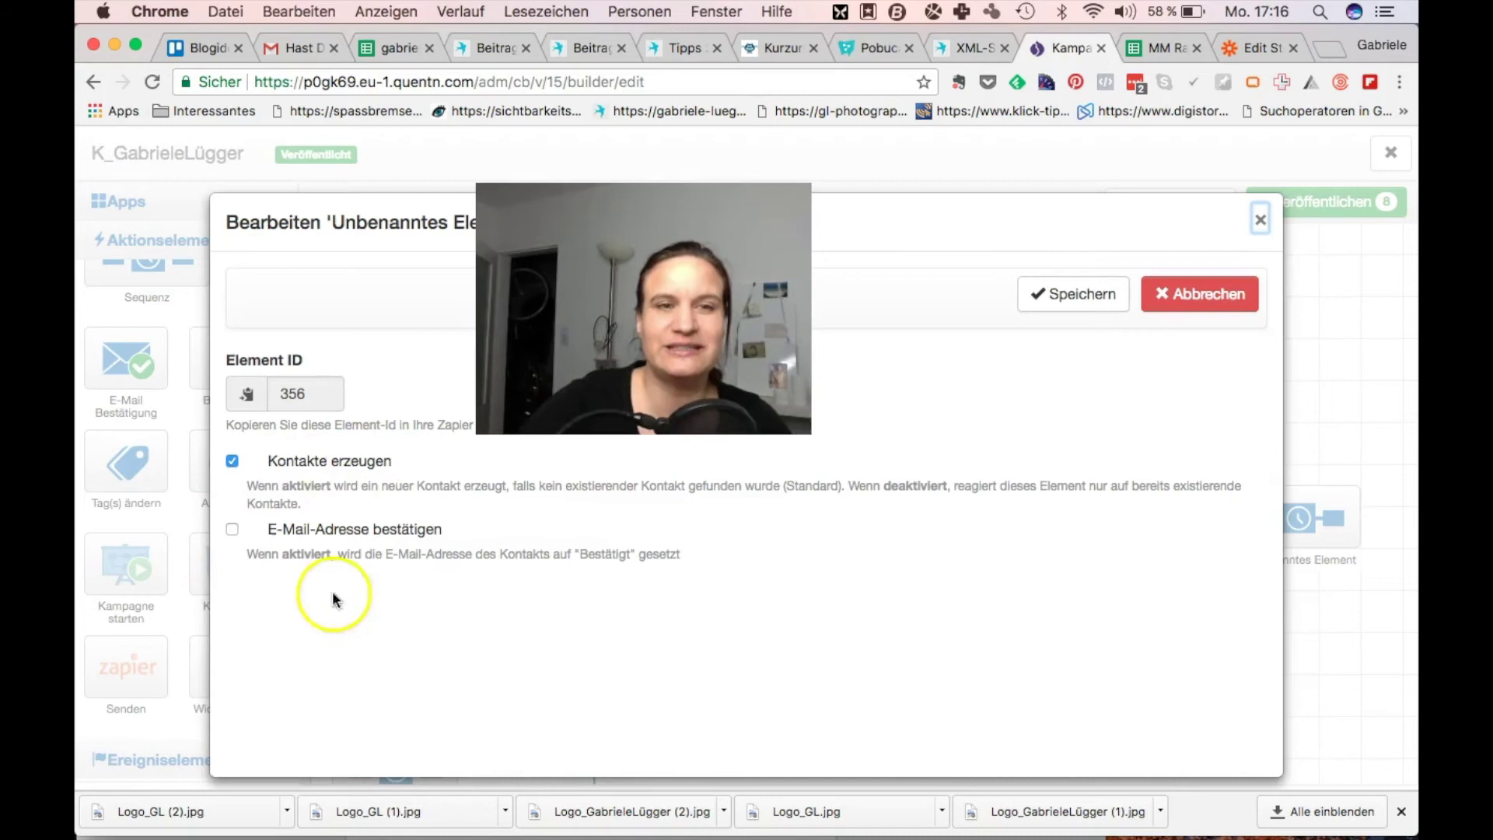
pyautogui.click(233, 531)
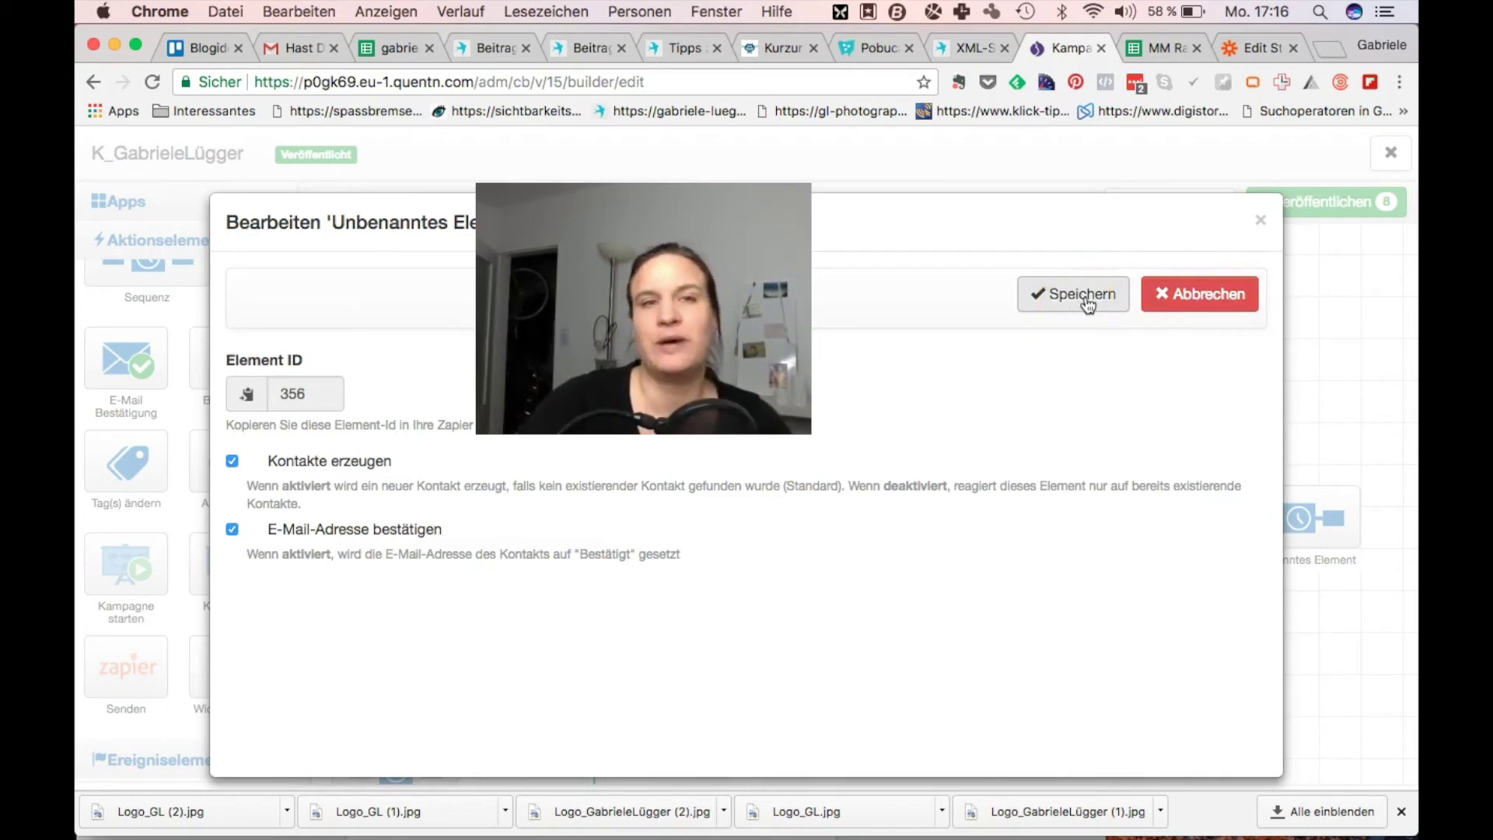
pyautogui.click(1261, 220)
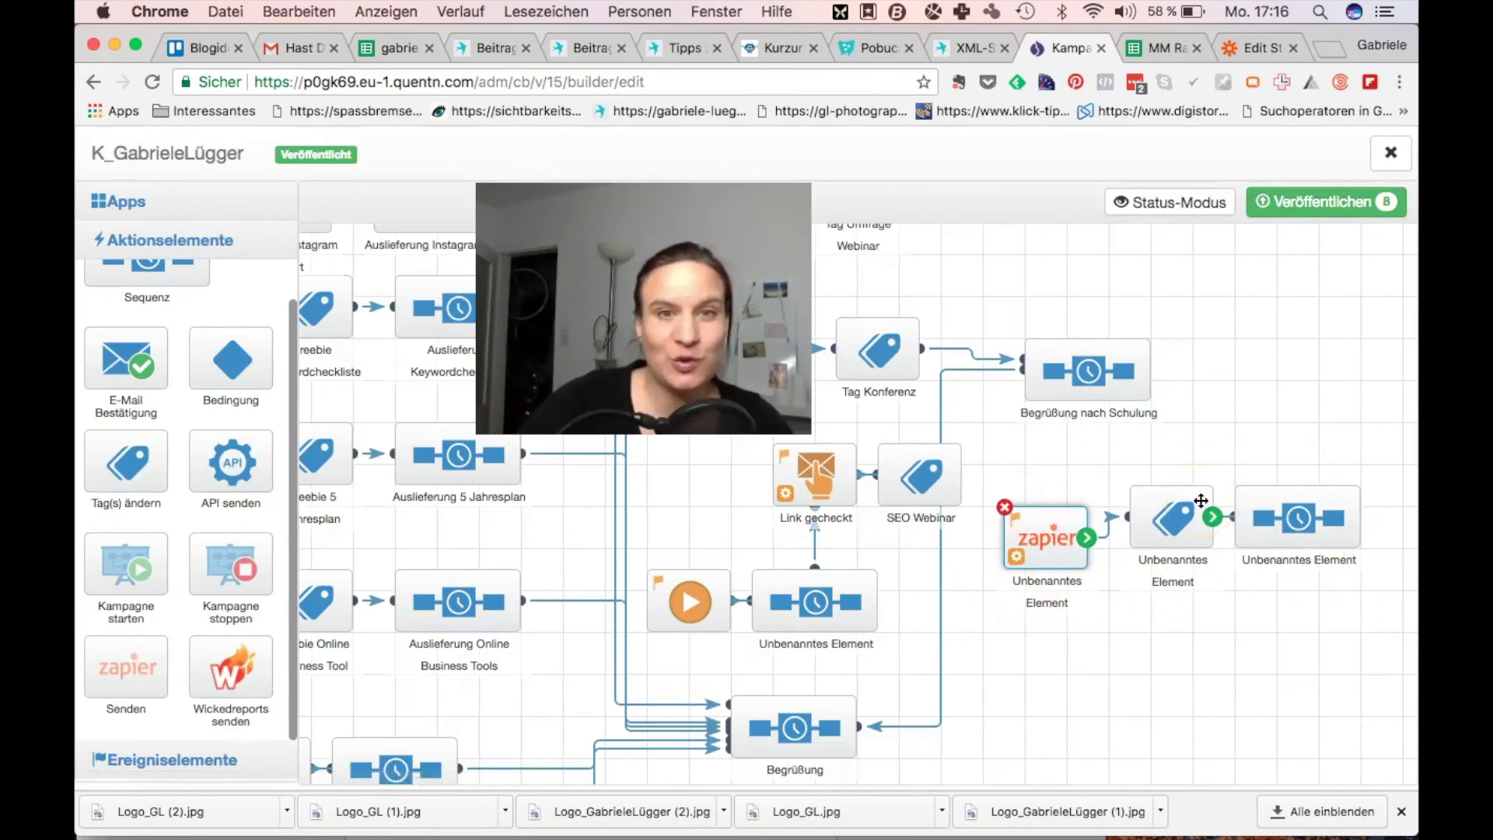
# Review the campaign's added elements and new connections in the publish dialog and close it without publishing.
pyautogui.click(1330, 205)
pyautogui.click(248, 704)
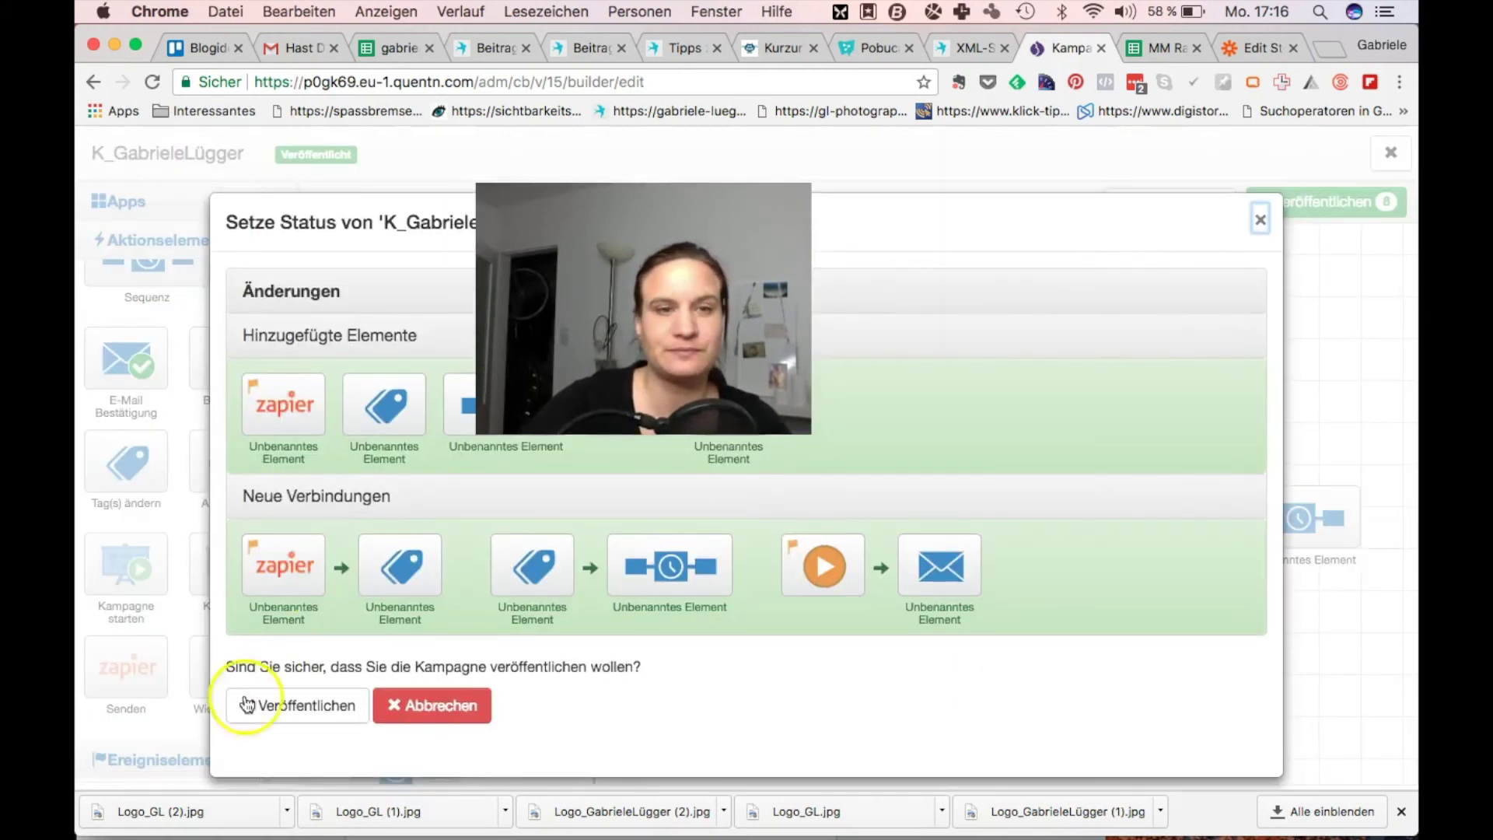
pyautogui.click(288, 704)
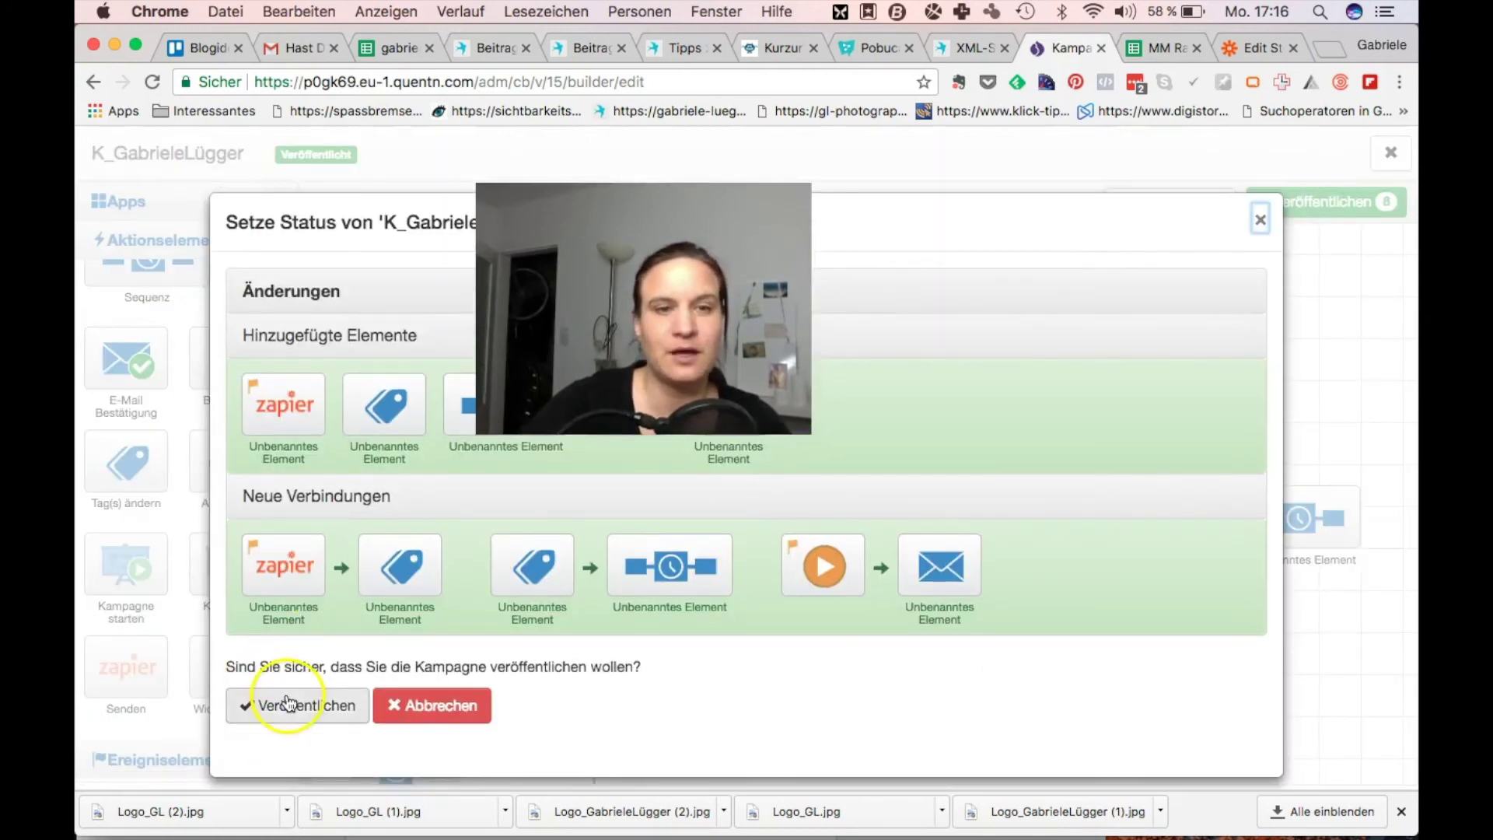
pyautogui.click(1259, 218)
pyautogui.click(155, 711)
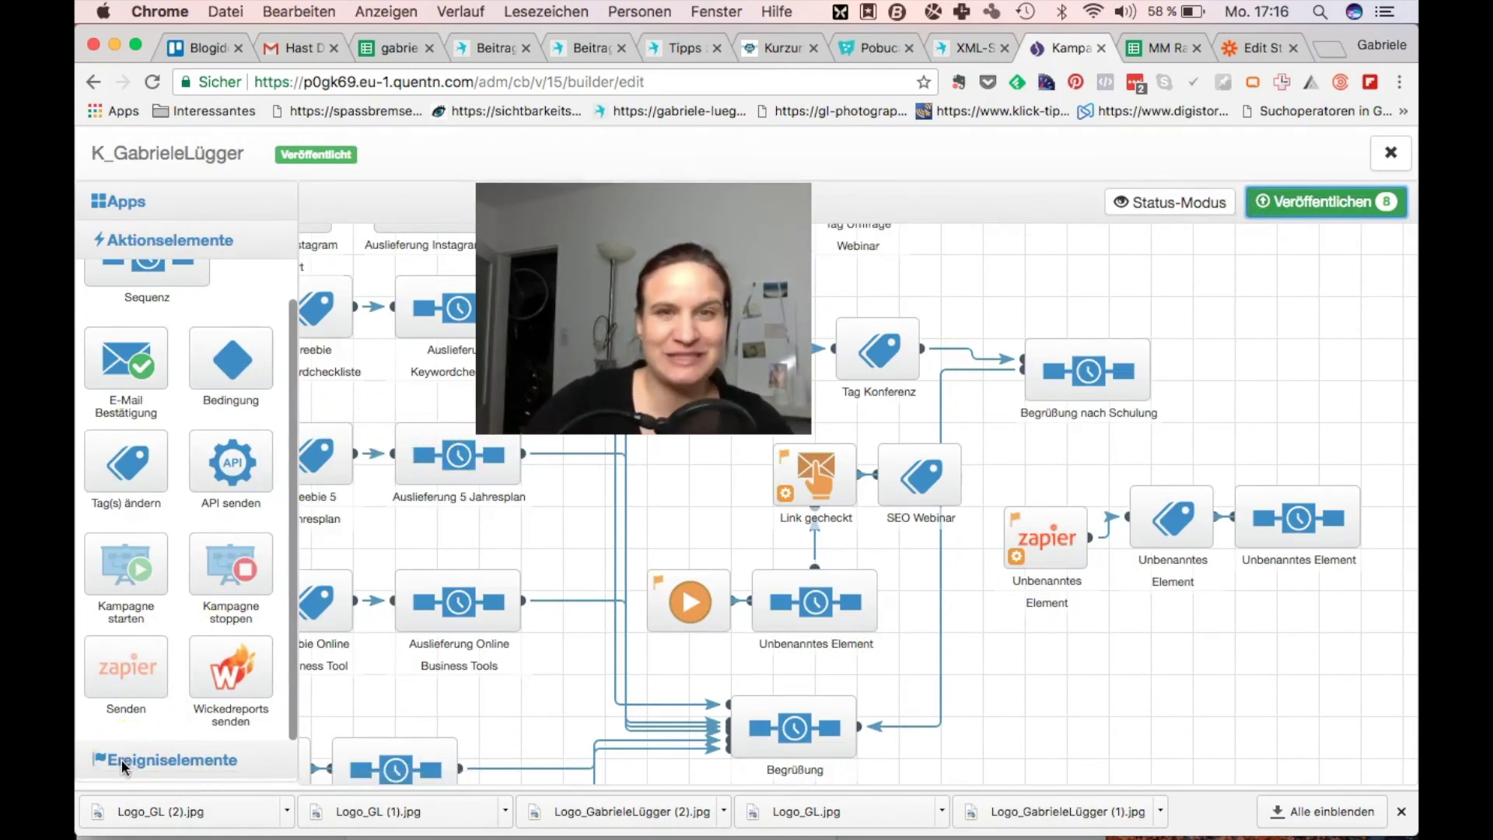
pyautogui.hotkey('alt', 'p')
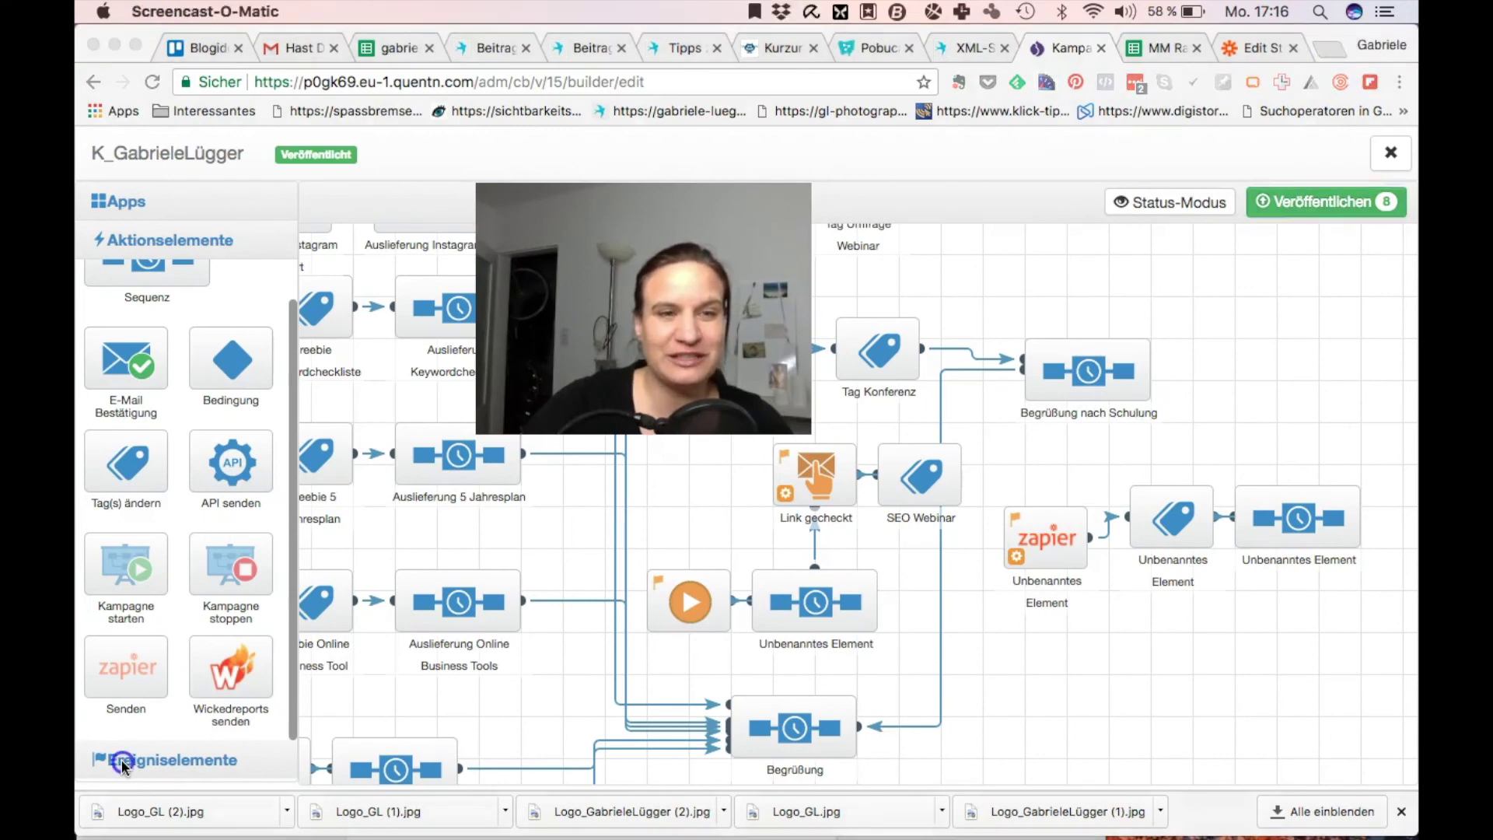